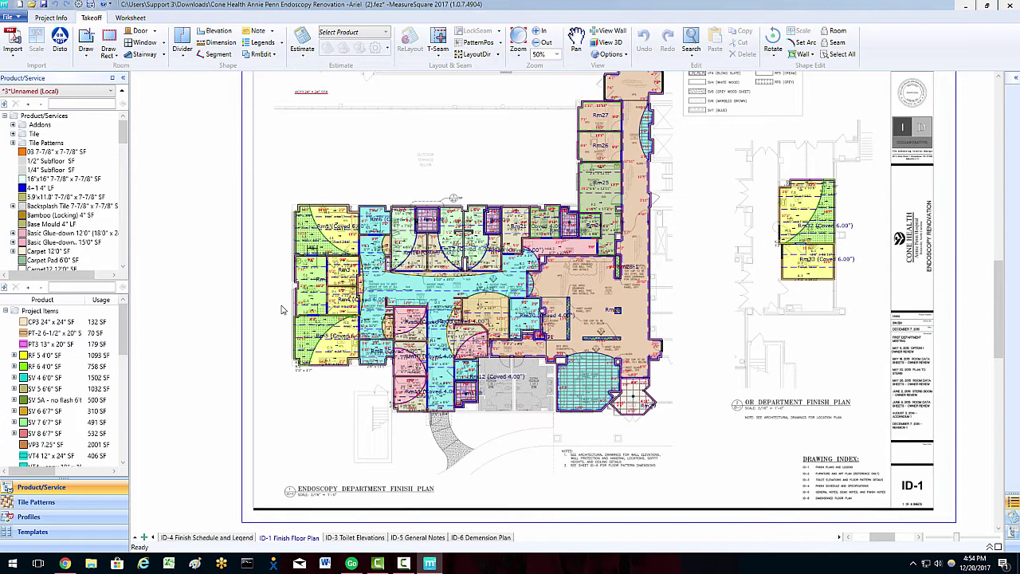
Scroll the canvas so the whole ID-1 Finish Floor Plan sheet and its title block are visible.
scroll(282, 309, up, 3)
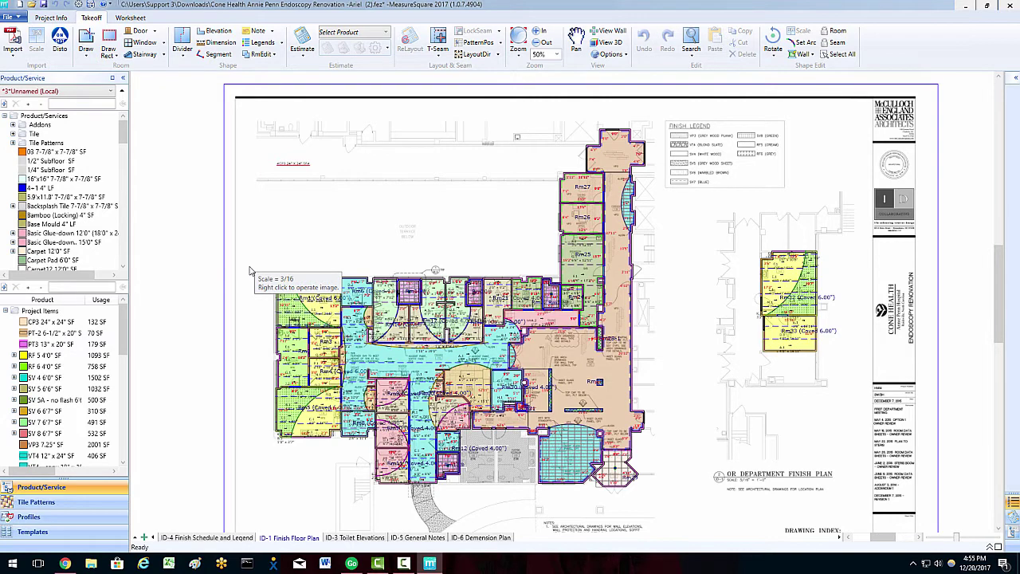
Set up printing with MeasureSquare Pdf Printer, Letter 8.5 x 11 paper and portrait orientation.
click(9, 18)
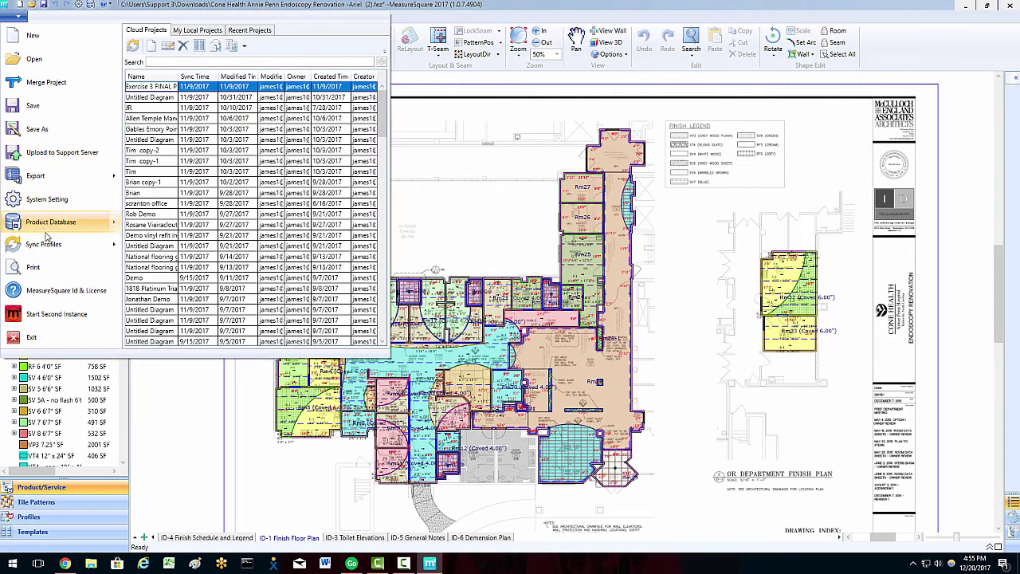
click(55, 269)
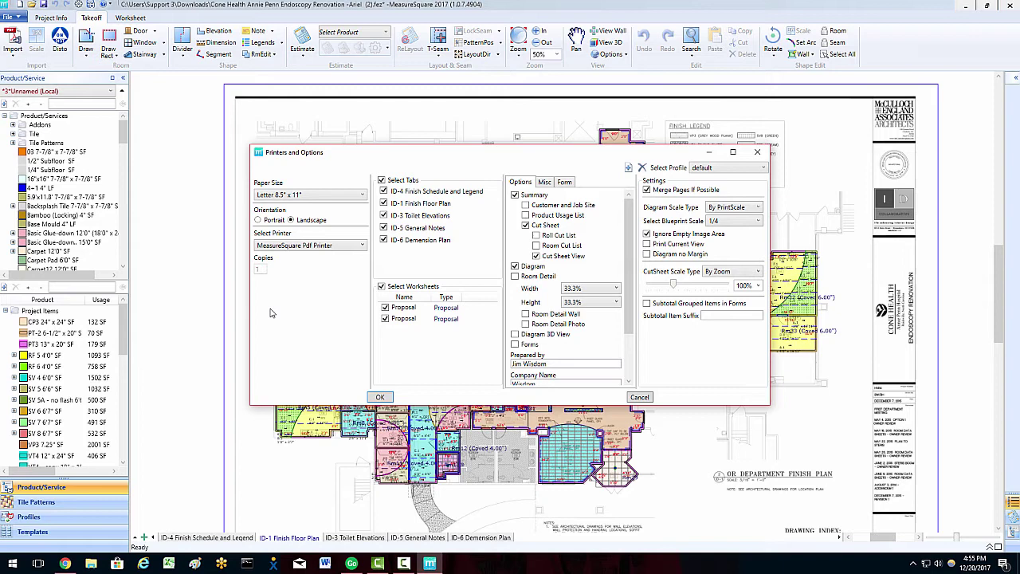
click(333, 245)
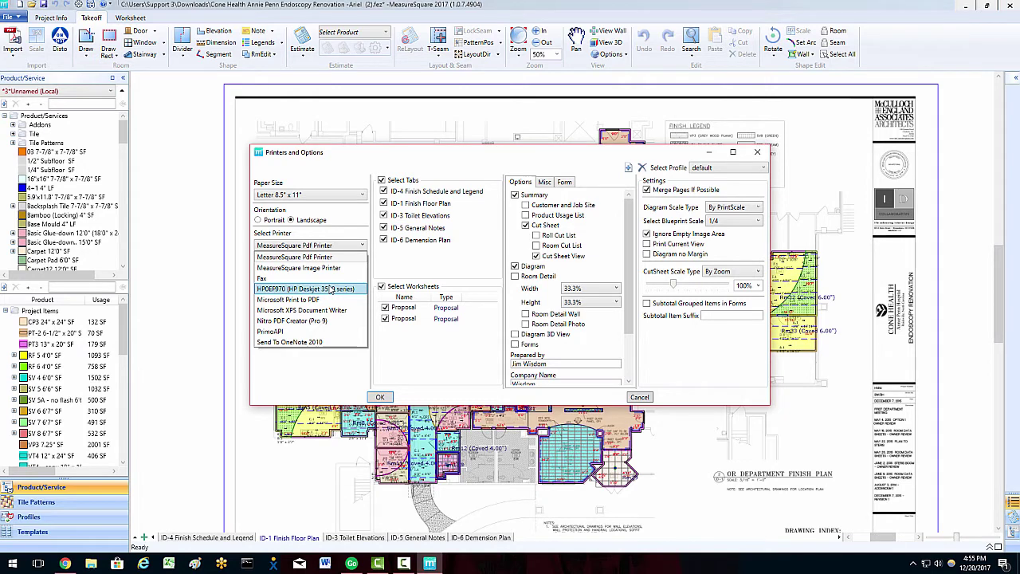
click(338, 259)
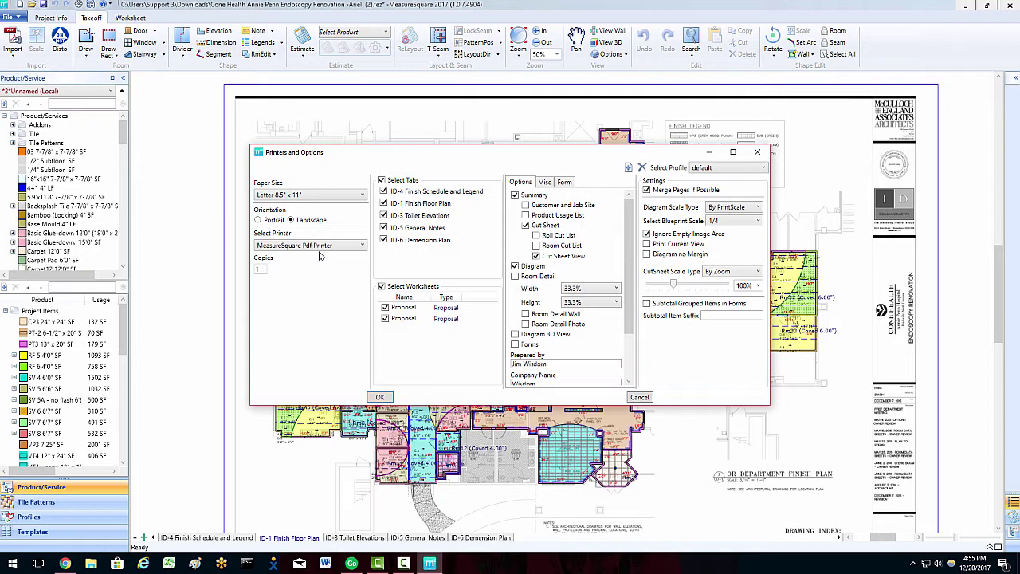
click(342, 198)
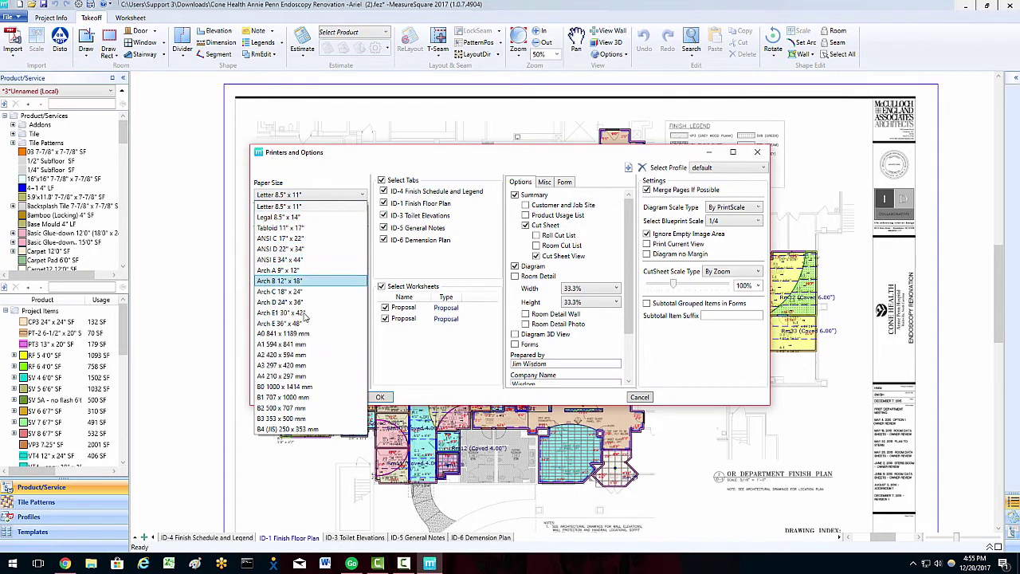
click(271, 206)
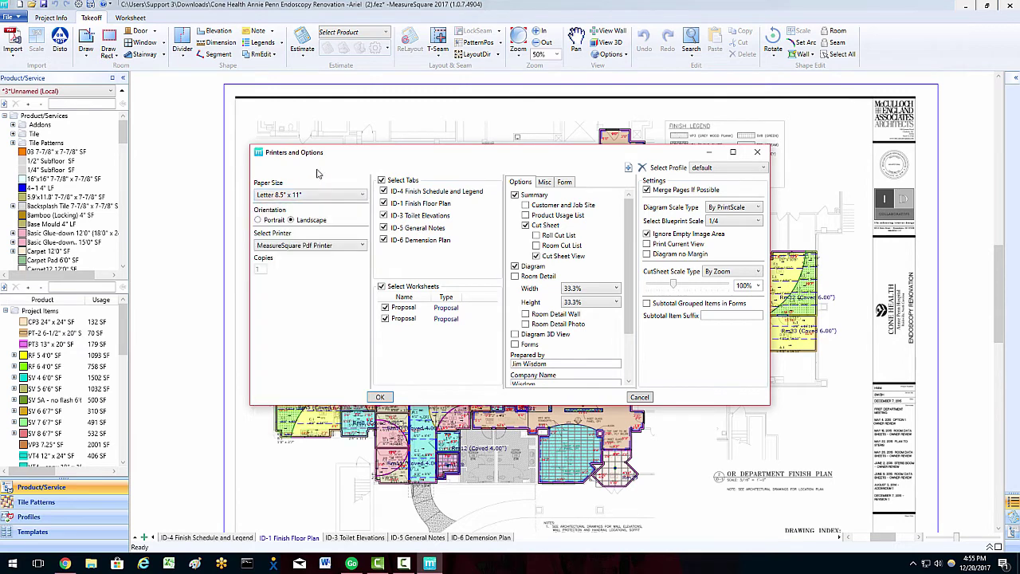
click(258, 221)
Adjust the tab and worksheet checkboxes until all five drawing tabs and both Proposal worksheets are selected.
click(382, 181)
click(384, 192)
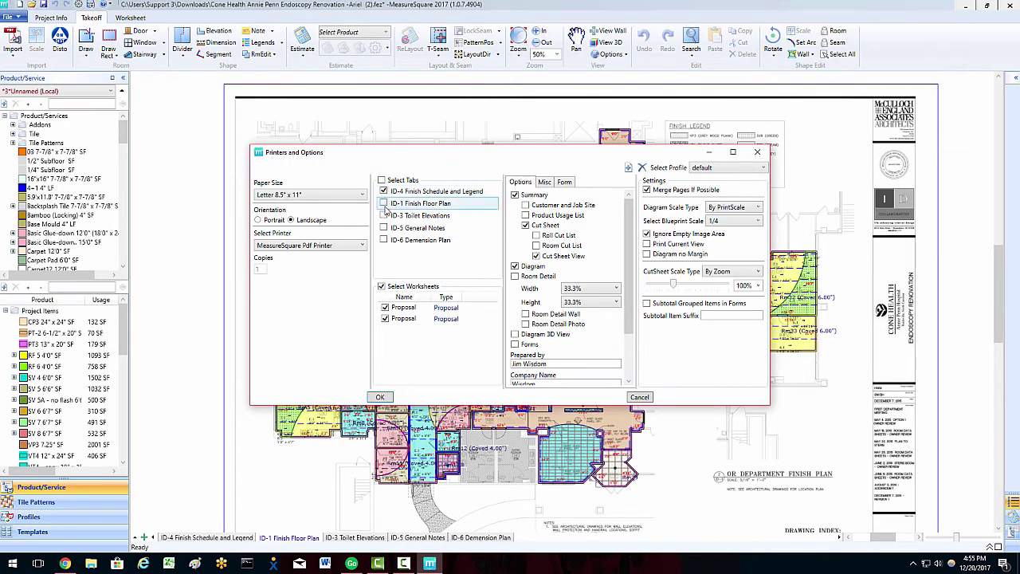
click(384, 203)
click(383, 192)
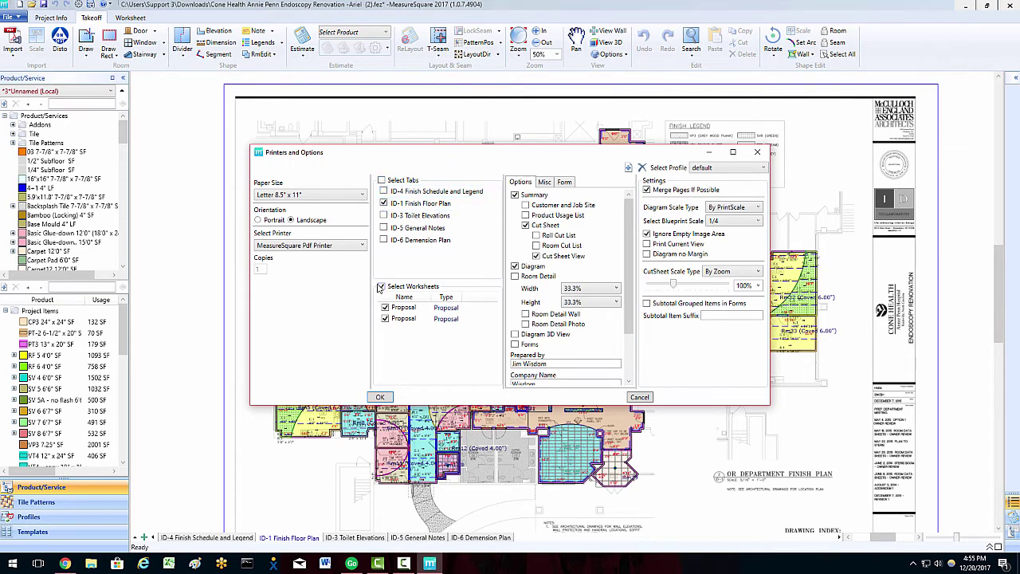
click(385, 319)
click(385, 319)
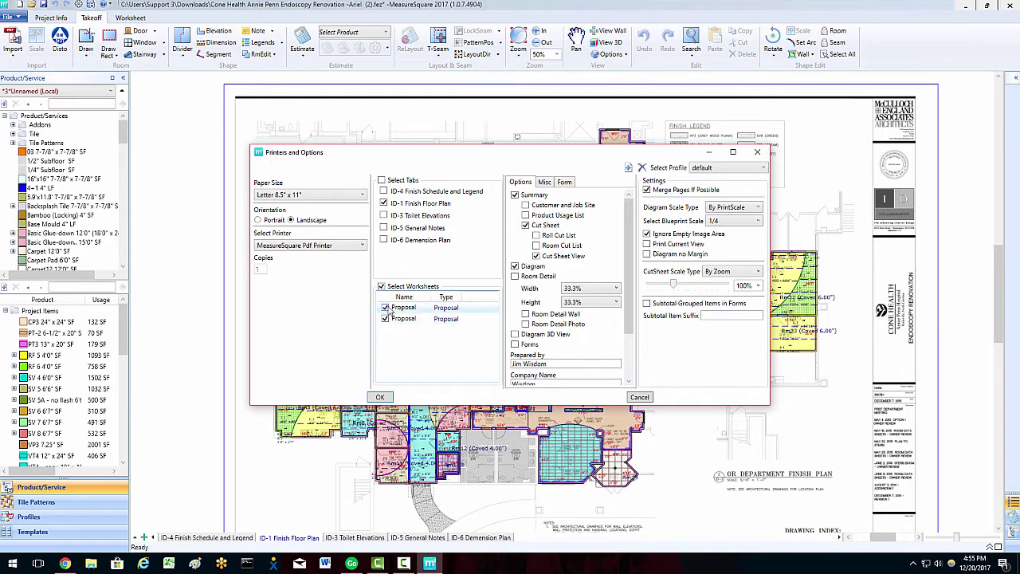
click(381, 180)
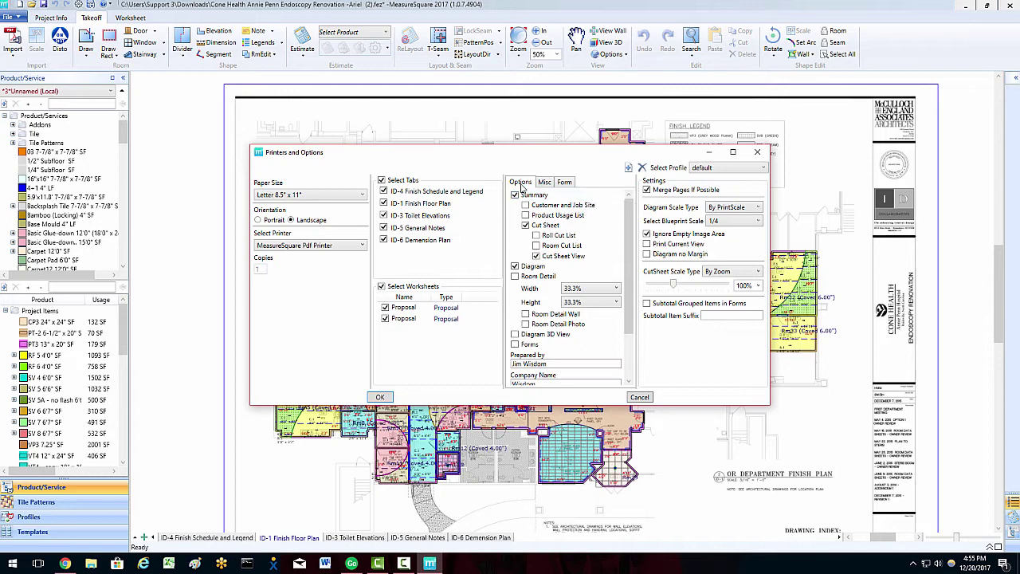
Include Customer and Job Site, Product Usage List, Roll Cut List and Room Cut List.
click(525, 205)
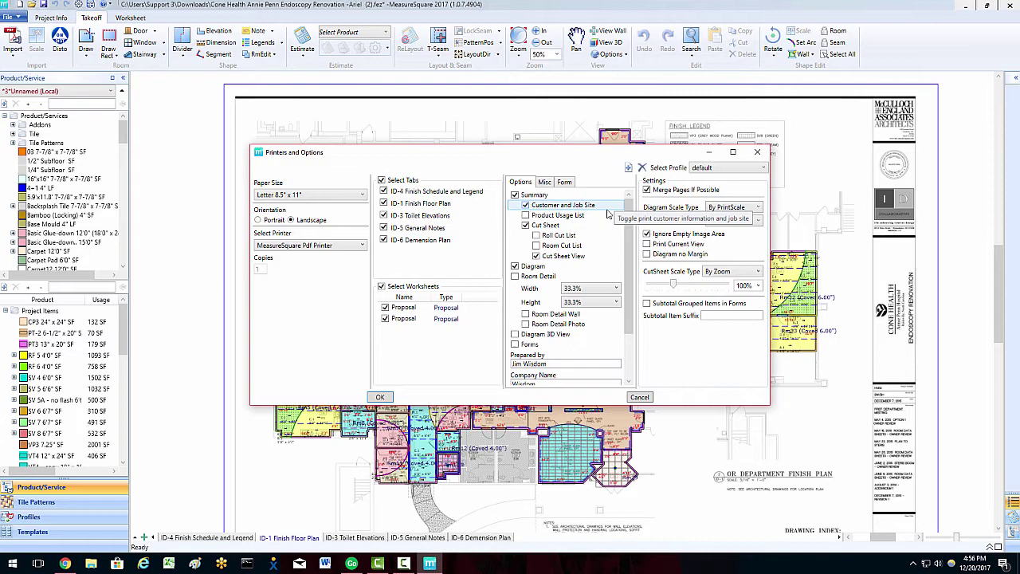
click(604, 217)
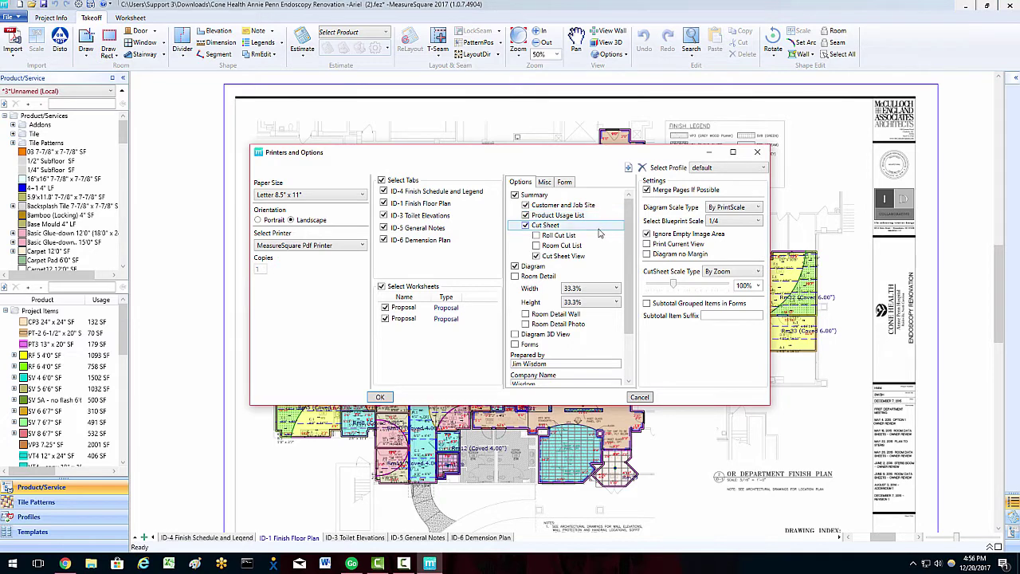
click(595, 236)
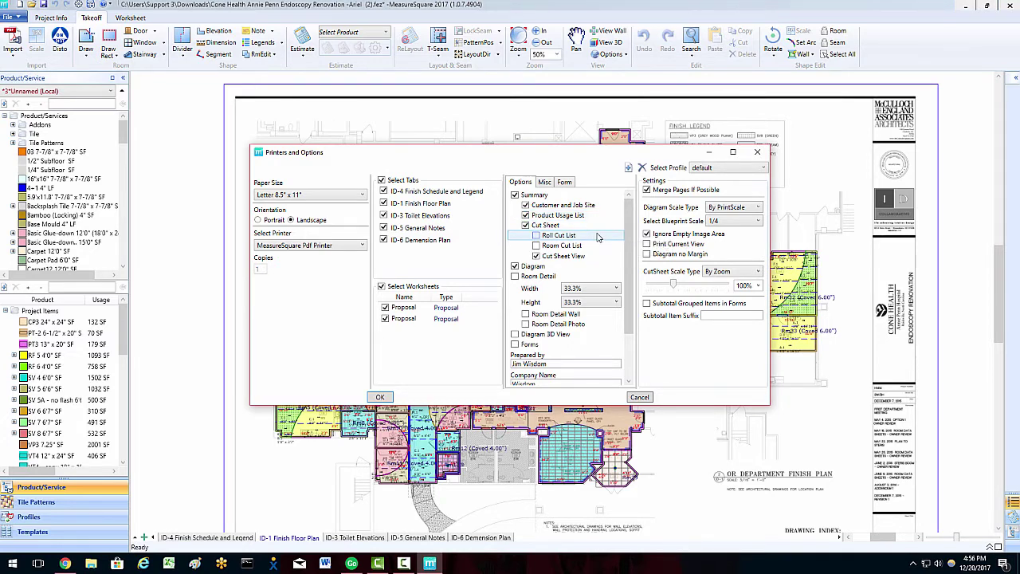
click(572, 246)
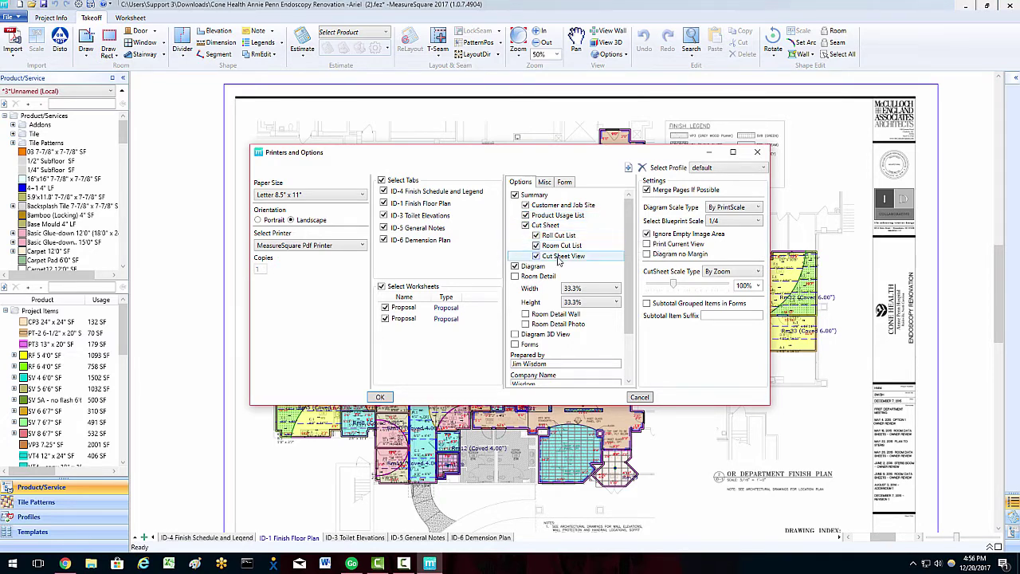
Add Room Detail at 50% width and 50% height, including Room Detail Wall.
click(542, 276)
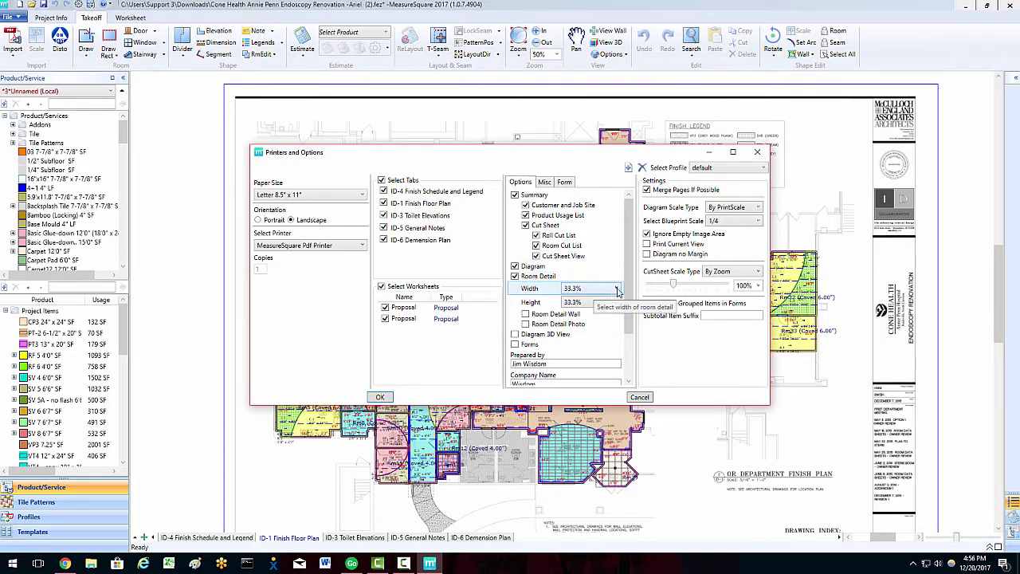
click(612, 290)
click(588, 331)
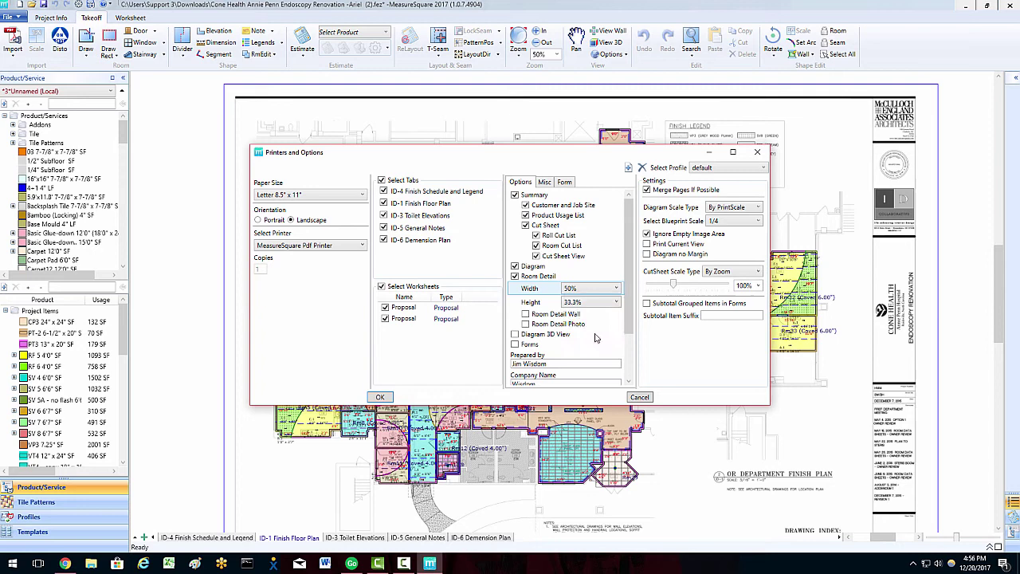
click(594, 302)
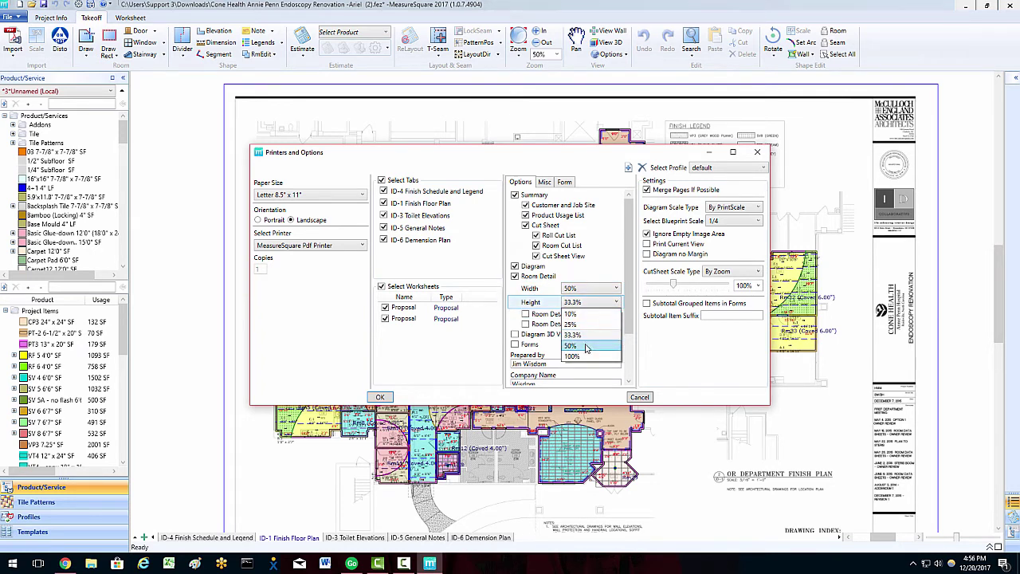
click(584, 344)
click(556, 314)
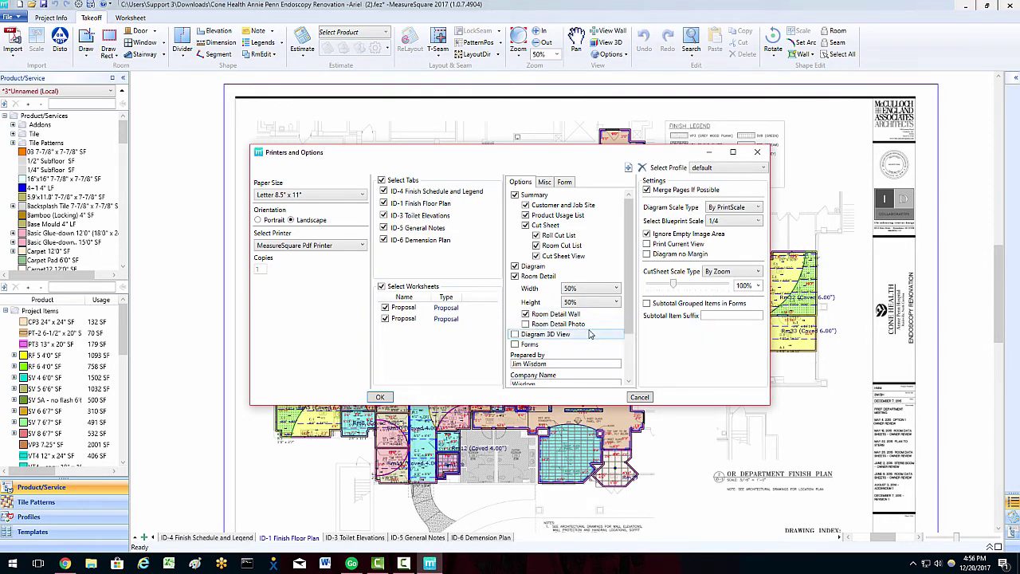
Include the 3D diagram view and forms in the printout.
click(531, 338)
click(527, 345)
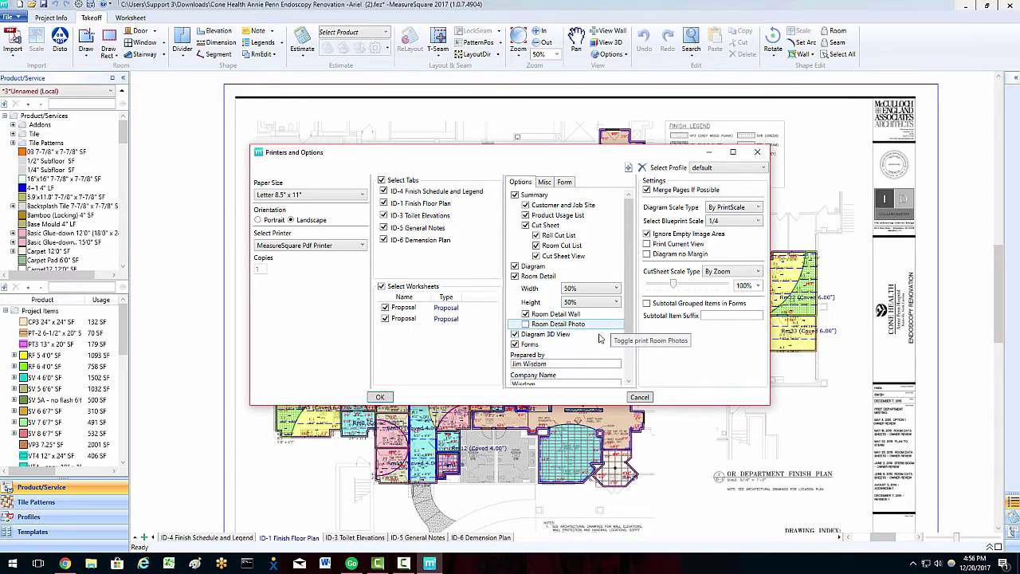
drag(630, 331, 627, 339)
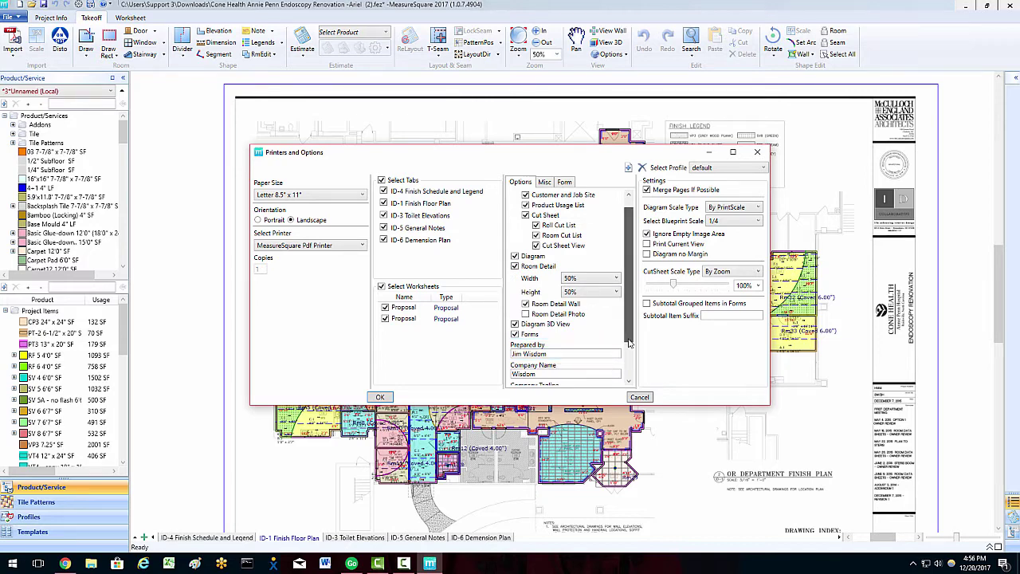
drag(629, 341, 629, 361)
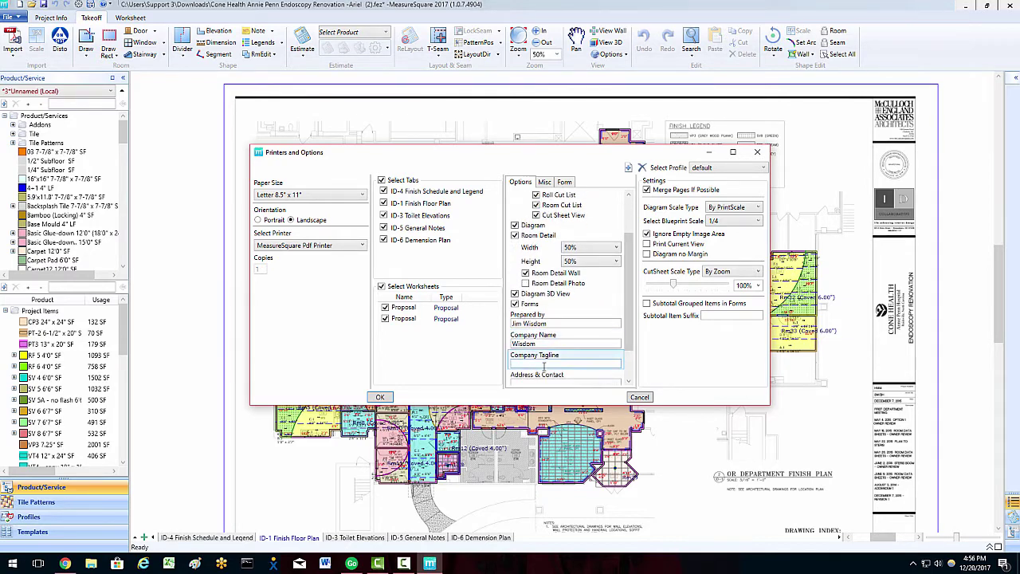
Review the company tagline, address and contact, logo and footer fields, then show the Misc settings.
click(544, 365)
scroll(632, 364, down, 2)
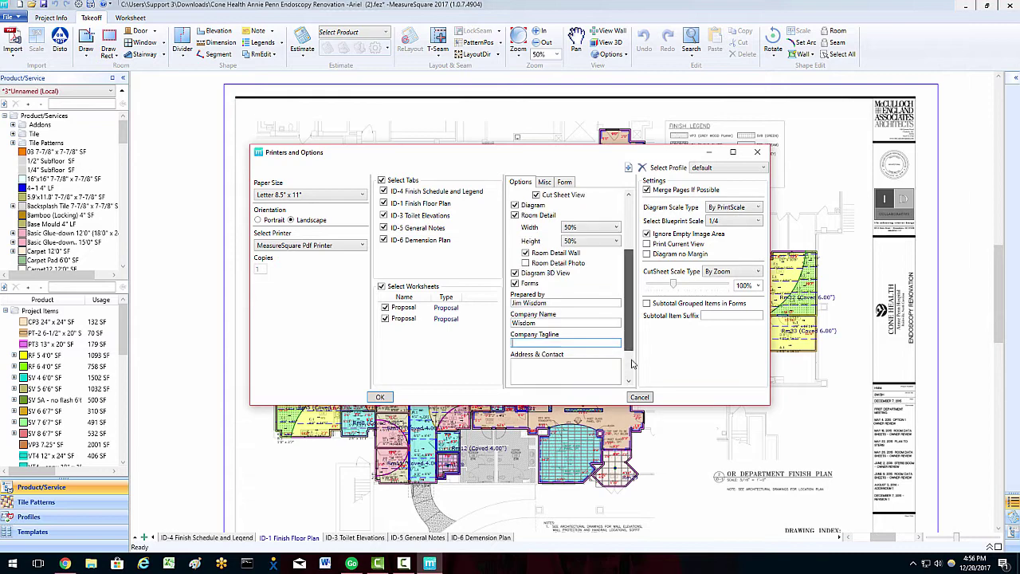
scroll(632, 363, down, 2)
click(541, 344)
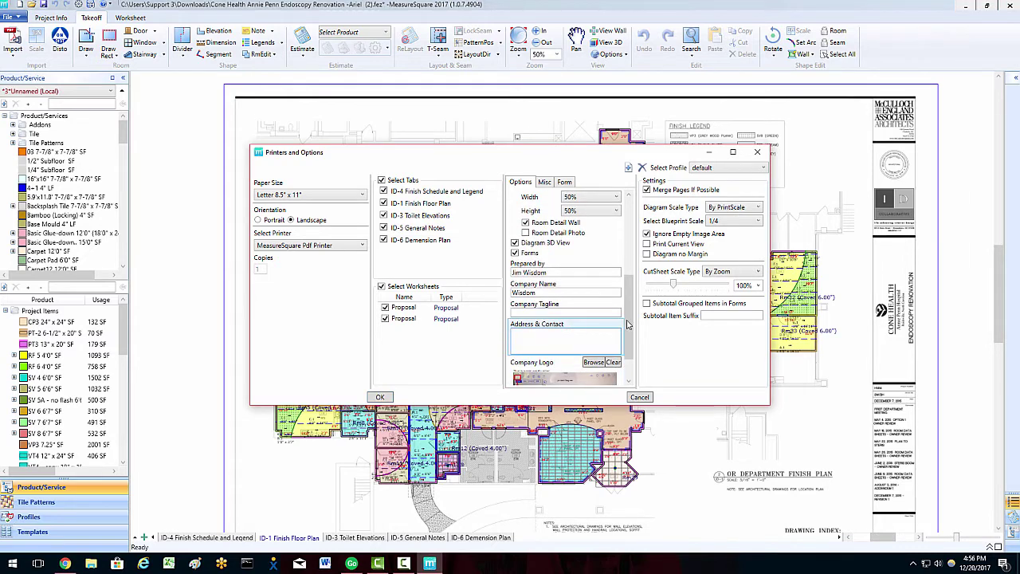
scroll(628, 330, down, 3)
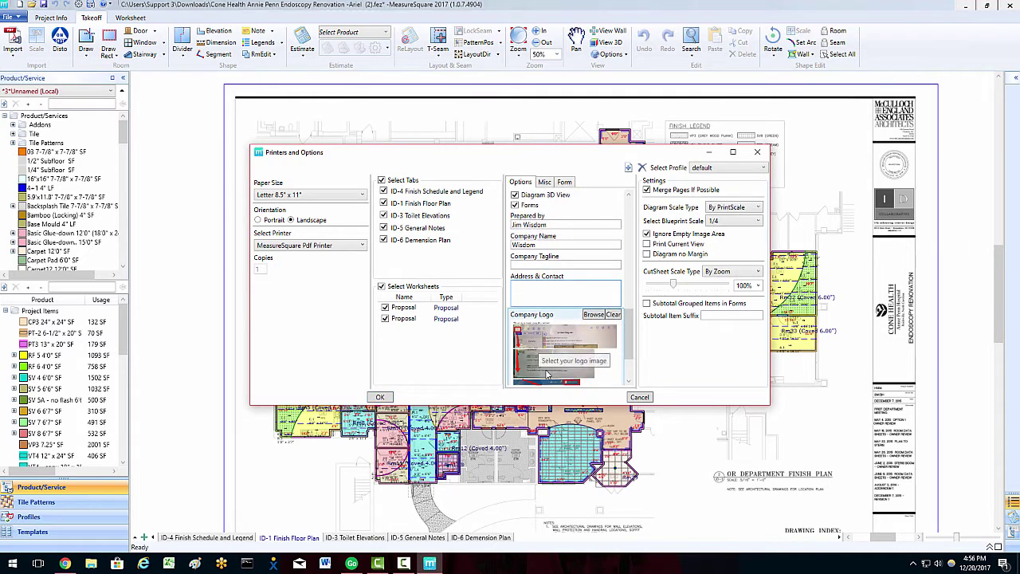
scroll(626, 371, down, 3)
scroll(626, 371, down, 2)
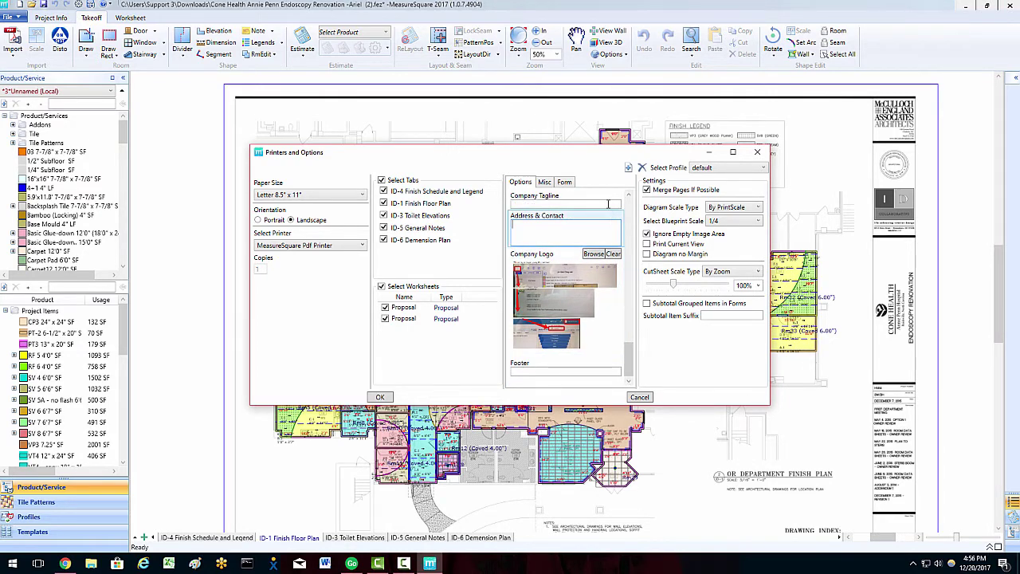
click(545, 182)
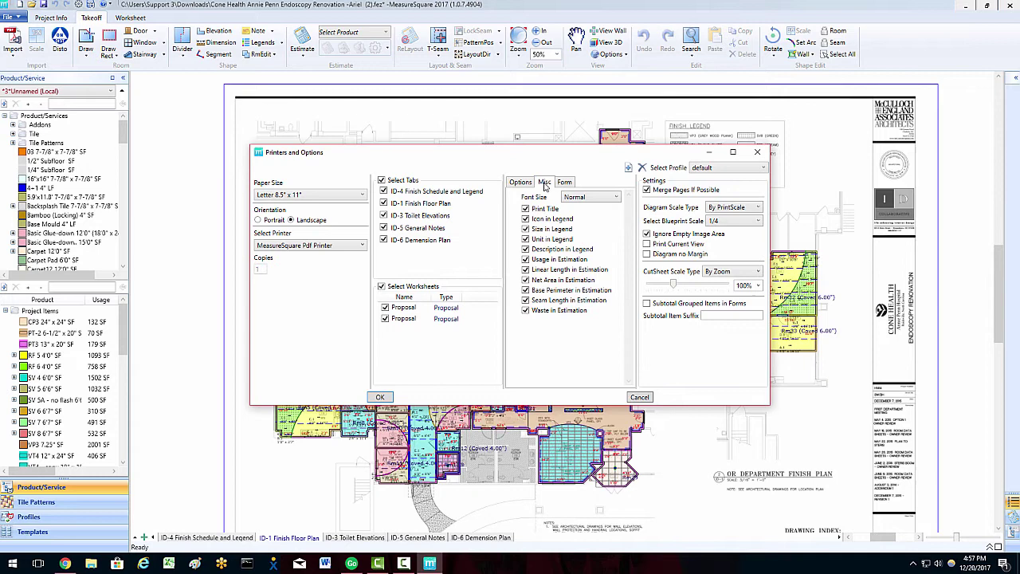
click(613, 198)
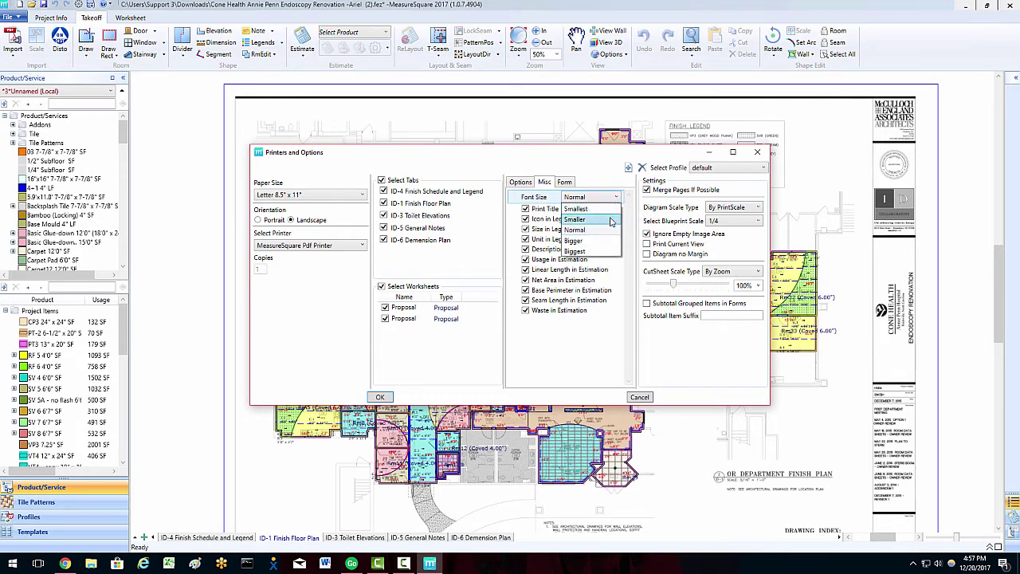
click(604, 270)
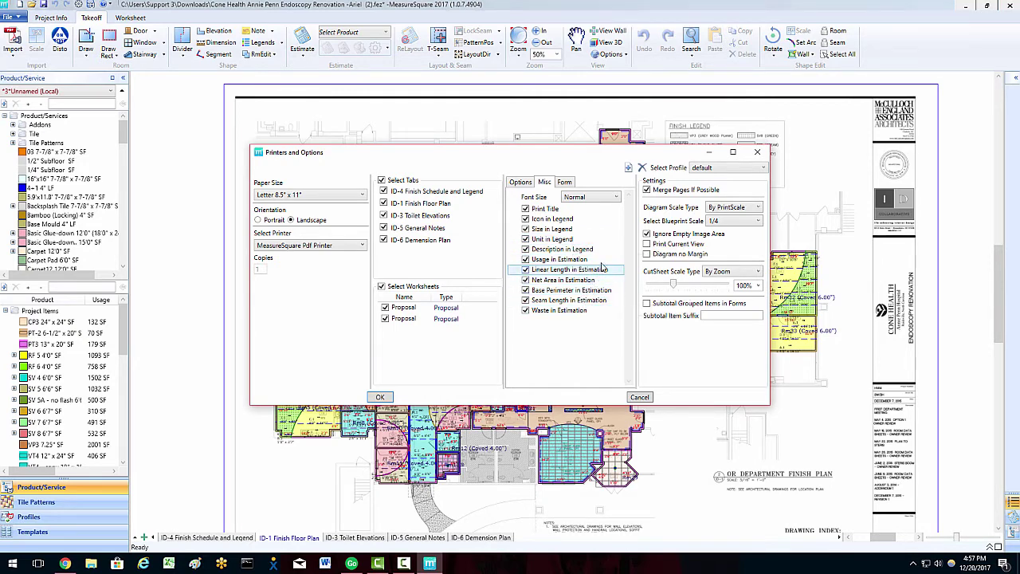
Show the Form tab and scroll through its Proposal, Quotation, WorkOrder and Invoice checkboxes.
click(566, 183)
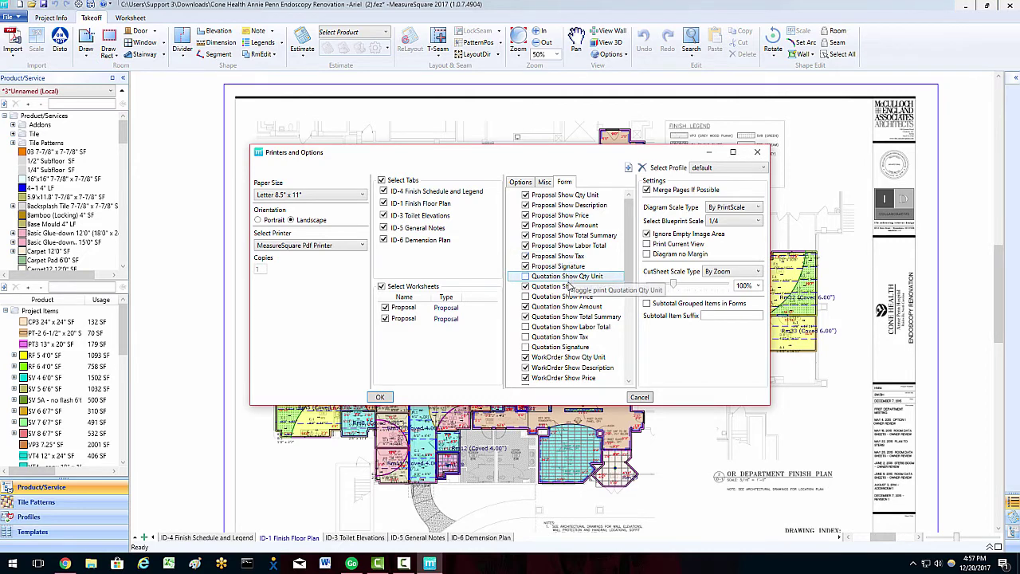
drag(628, 296, 634, 384)
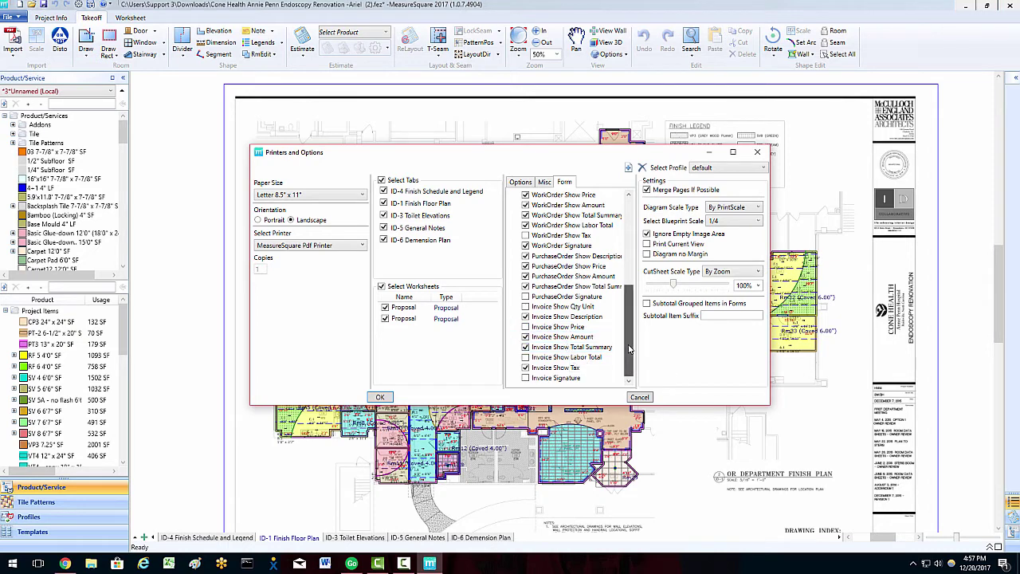
drag(630, 354, 627, 228)
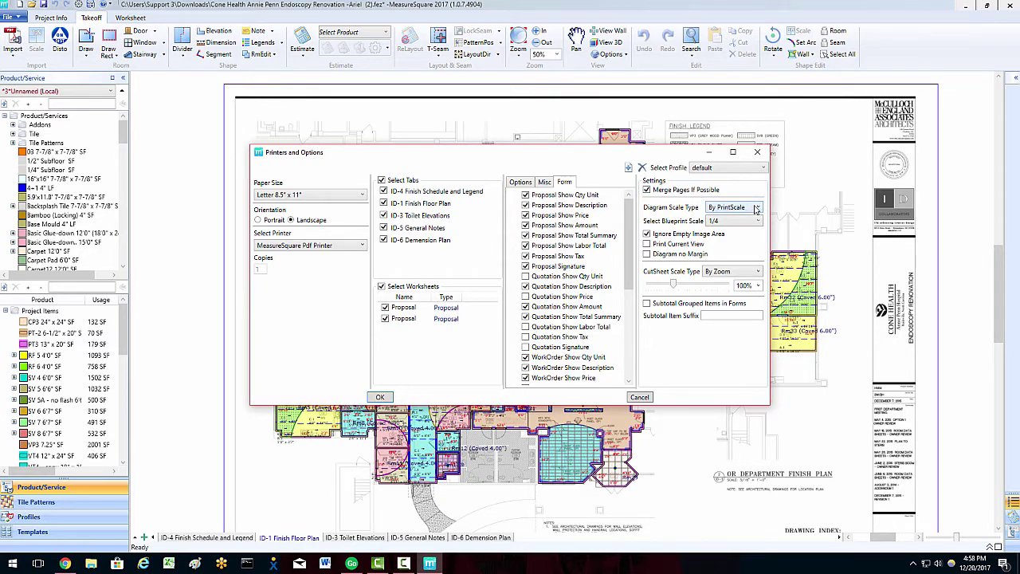
Set Diagram Scale Type to Auto Fit, with Paper Count to Fit at 1.
click(756, 208)
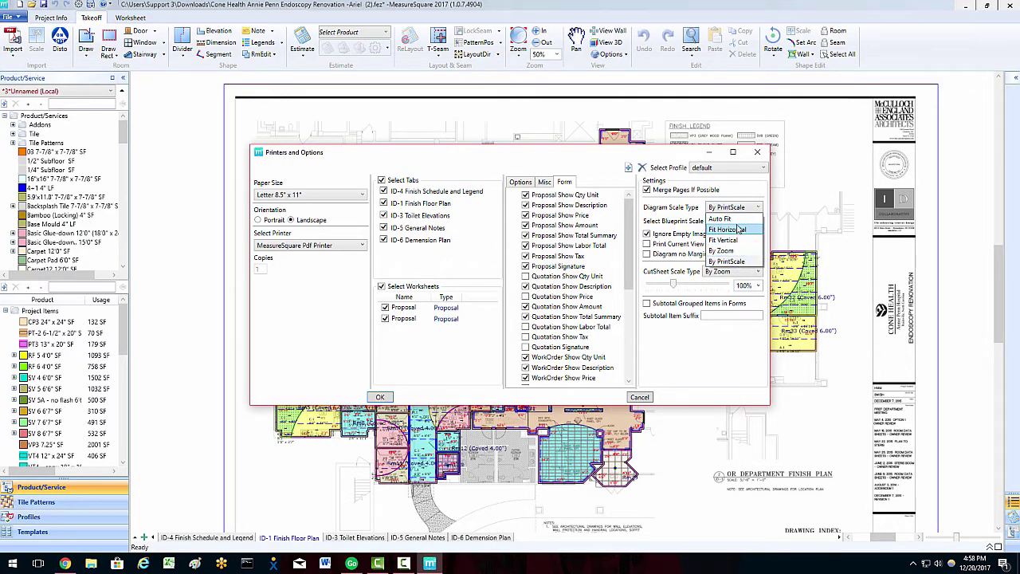
click(737, 220)
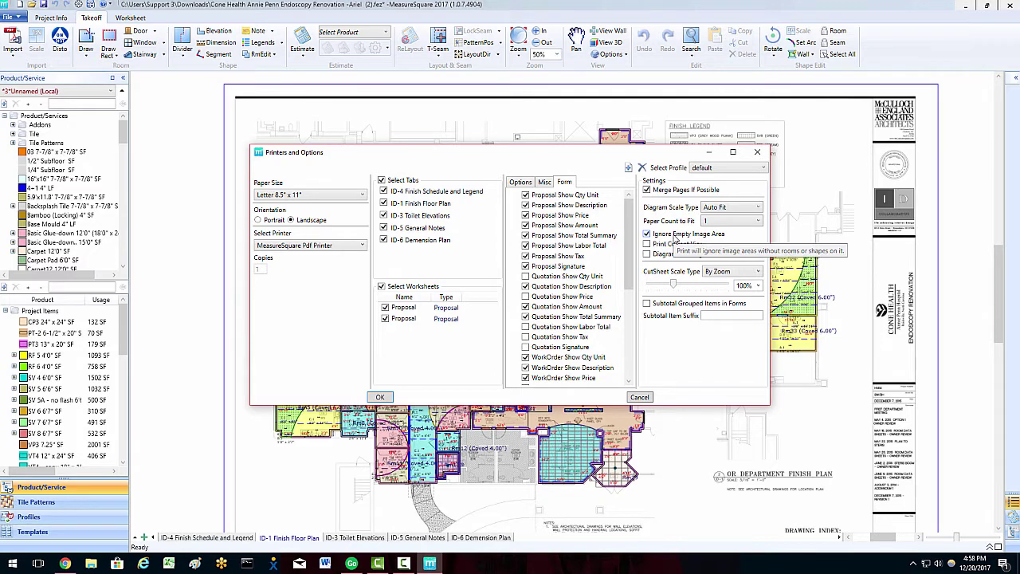
Turn off Ignore Empty Image Area and turn on Print Current View.
click(647, 234)
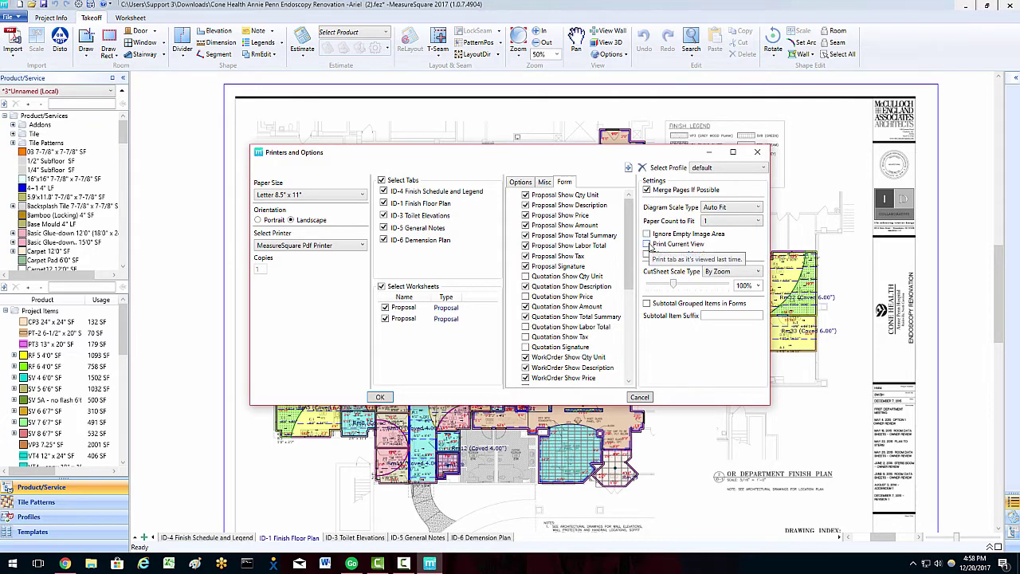
click(649, 246)
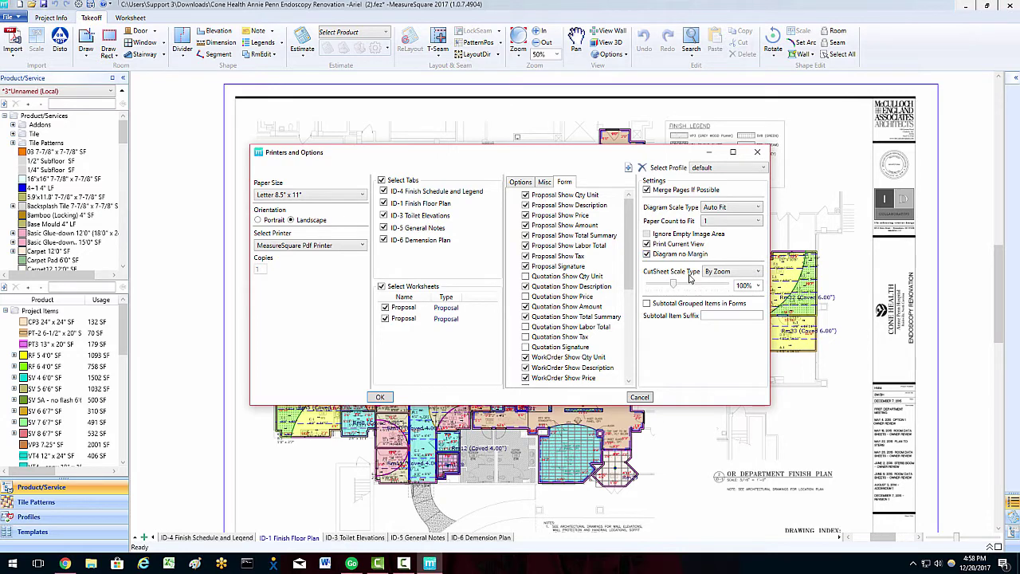
Keep CutSheet Scale Type By Zoom and raise the cut sheet zoom to 177%.
click(718, 273)
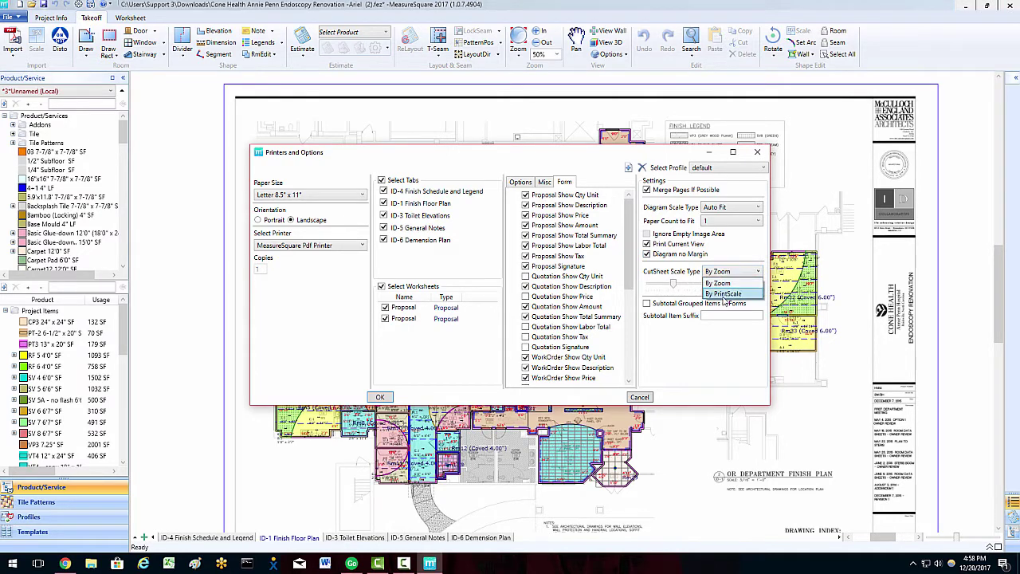
click(717, 283)
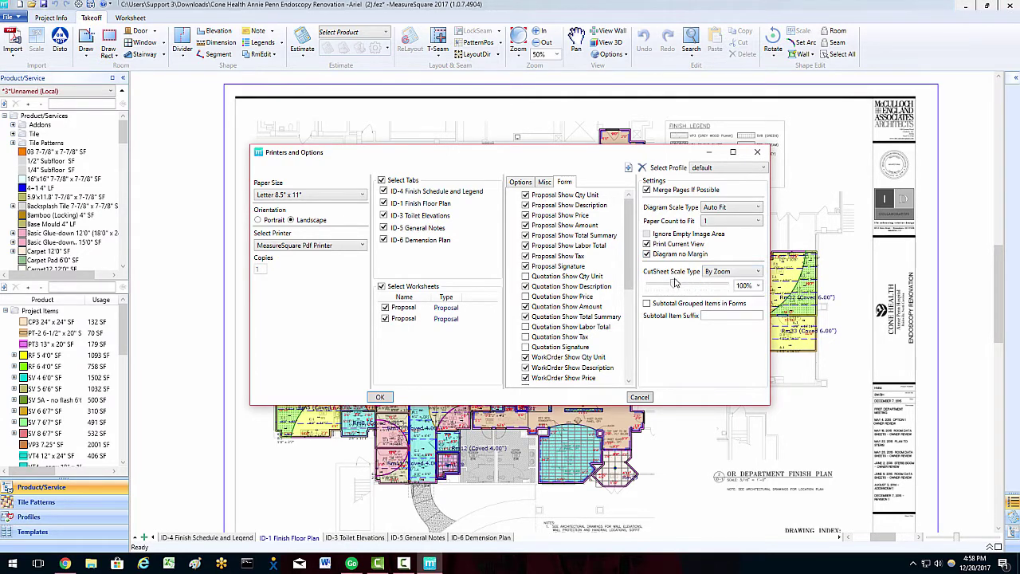
drag(672, 289, 695, 291)
Set the Subtotal Item Suffix to 'Unit Subtotal'.
click(709, 315)
text(Un)
key(BackSpace)
text(Unit Subto)
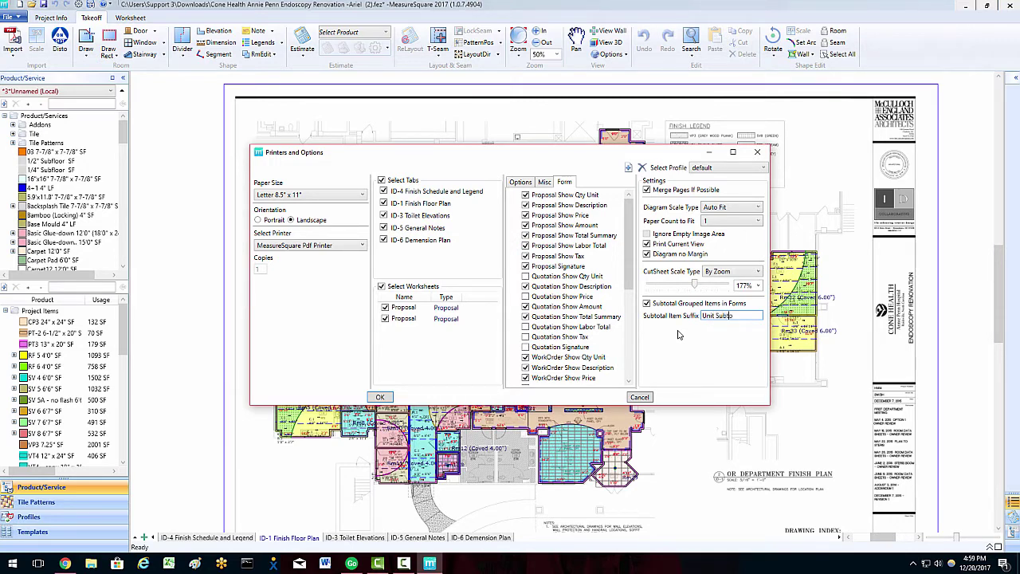
text(tal)
Save the settings as a new print profile 'Video Profile' and select it as the active profile.
click(628, 168)
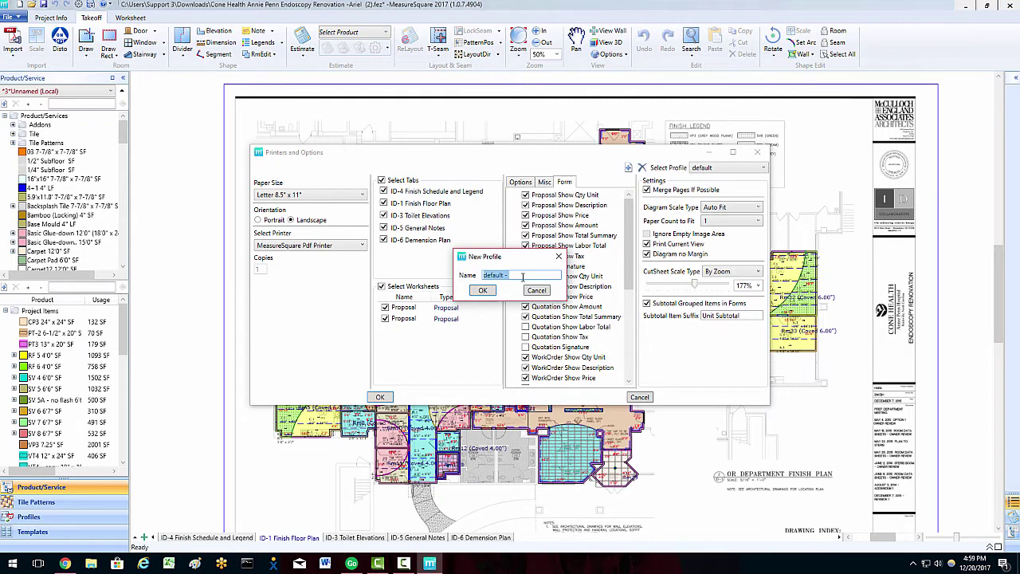
key(BackSpace)
text(Video Profile)
click(482, 290)
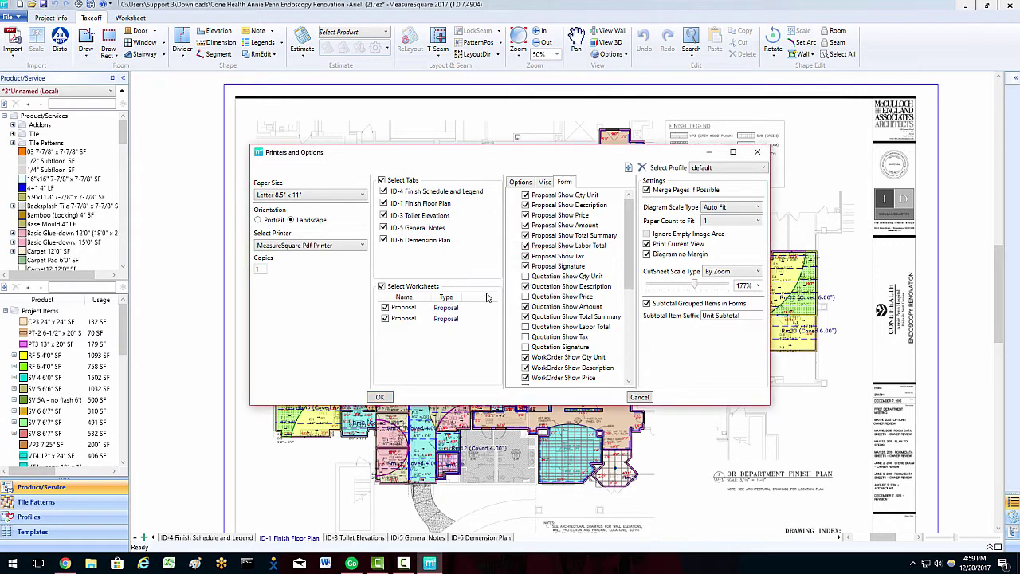
click(761, 168)
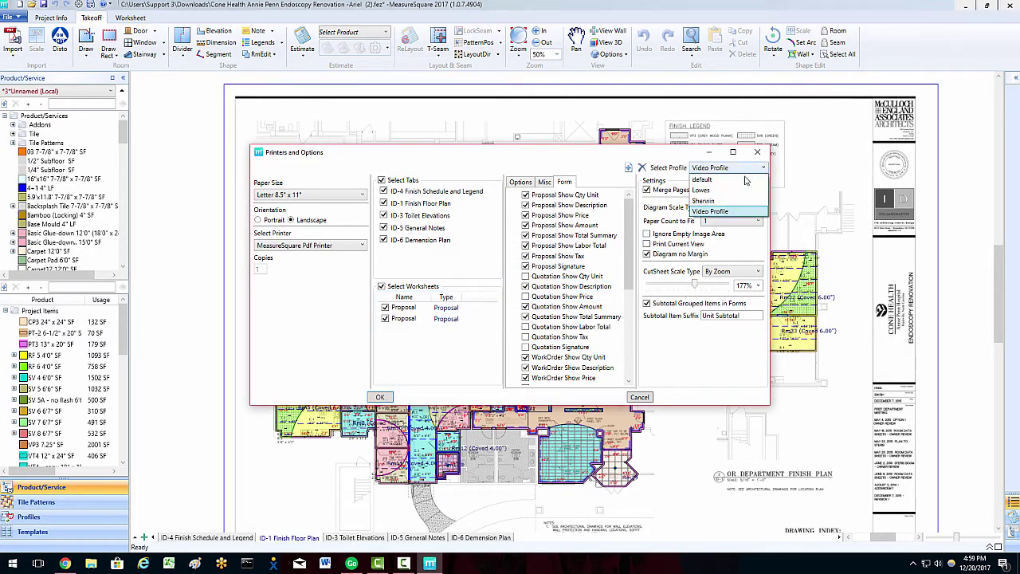
click(722, 211)
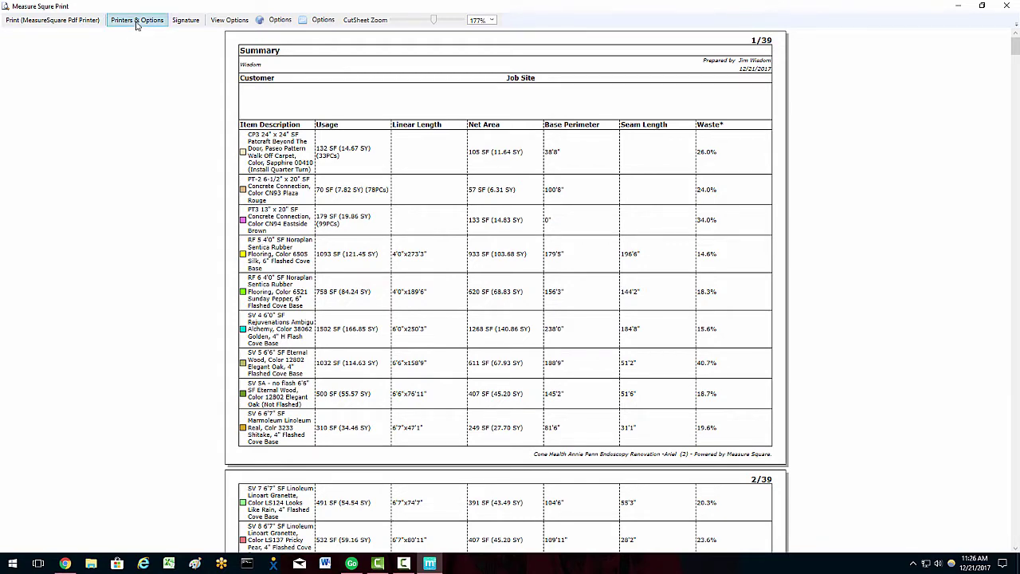
Reopen the printer and options panel to review the Video Profile settings on Letter landscape paper.
click(137, 22)
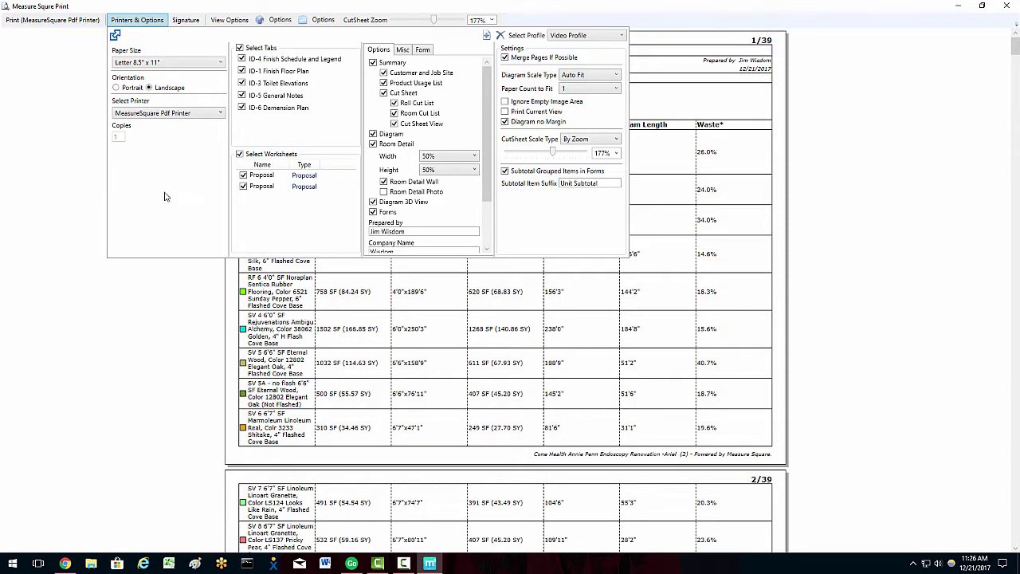
Sketch the proposal signature, then view the preview two pages at a time down to the roll cut pages.
click(186, 20)
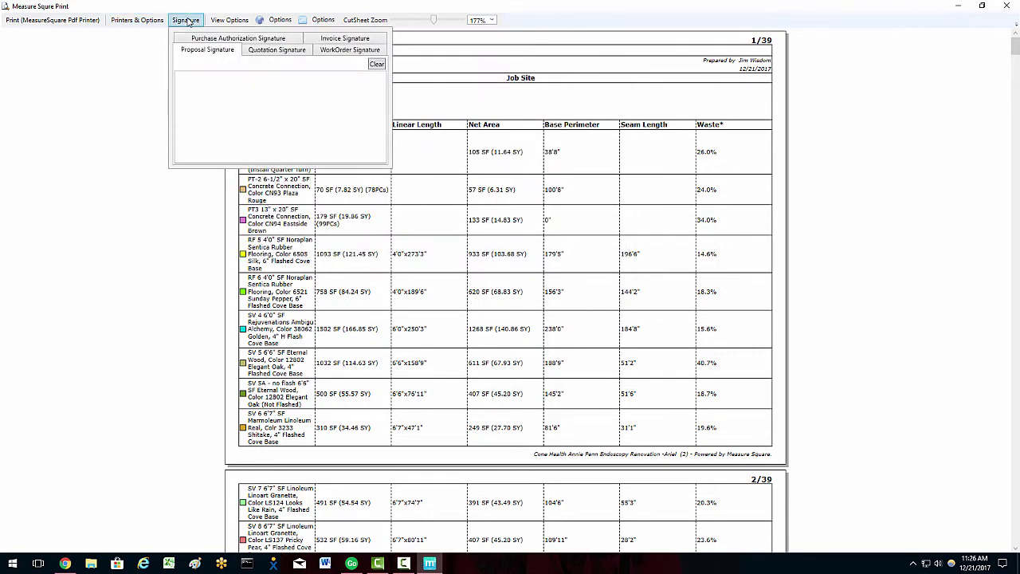
drag(199, 109, 387, 137)
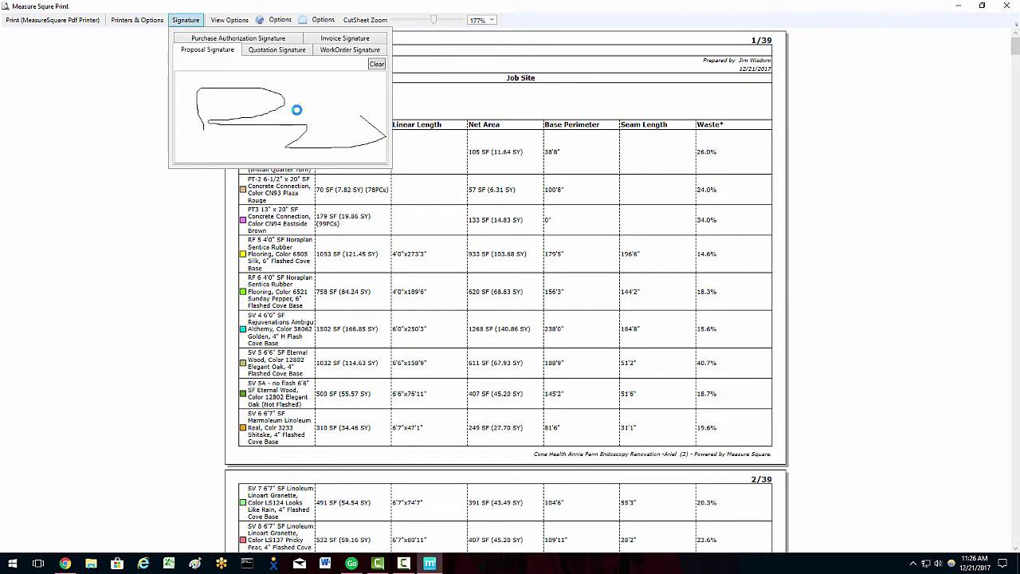
click(231, 20)
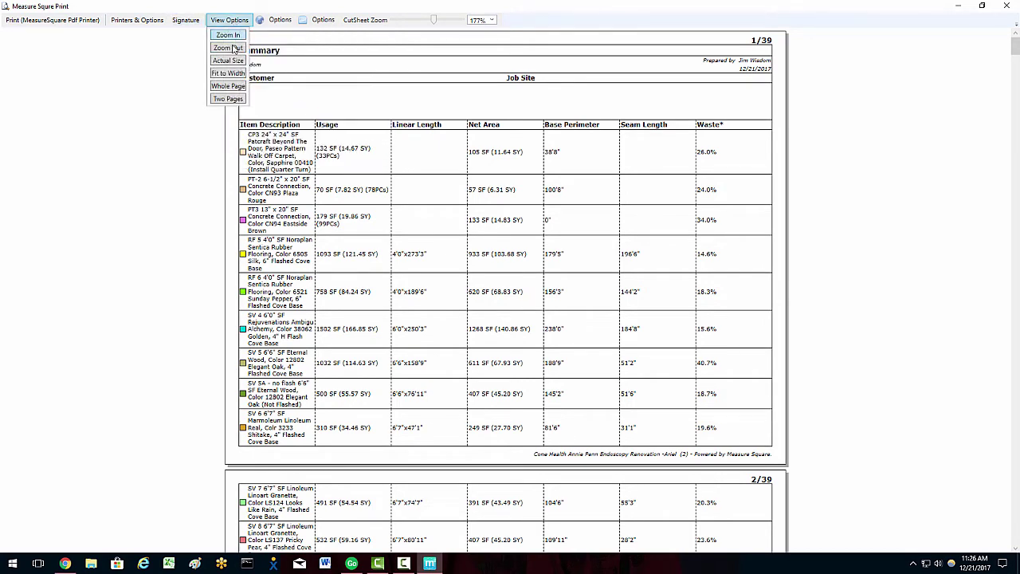
click(227, 99)
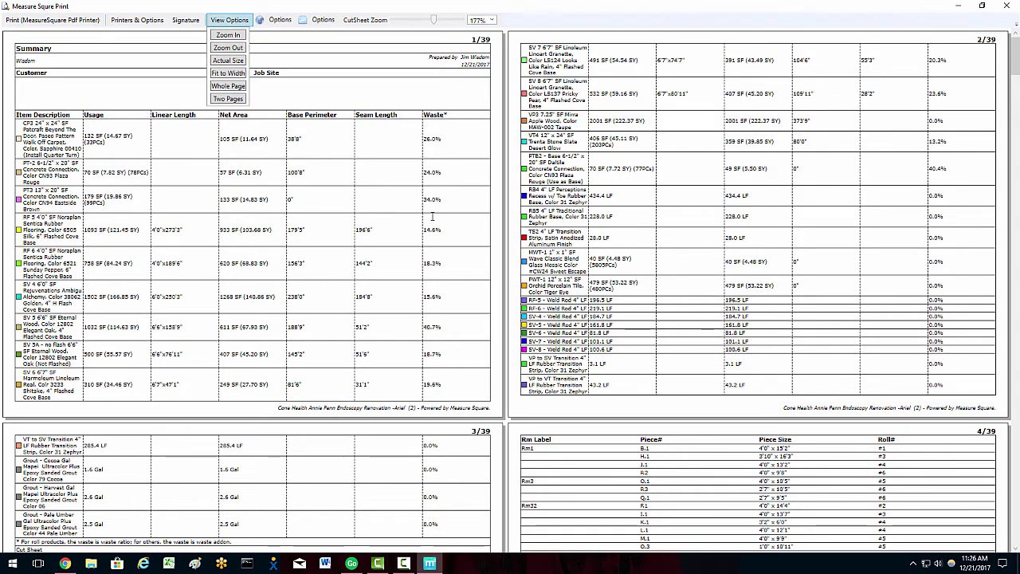
scroll(433, 215, down, 5)
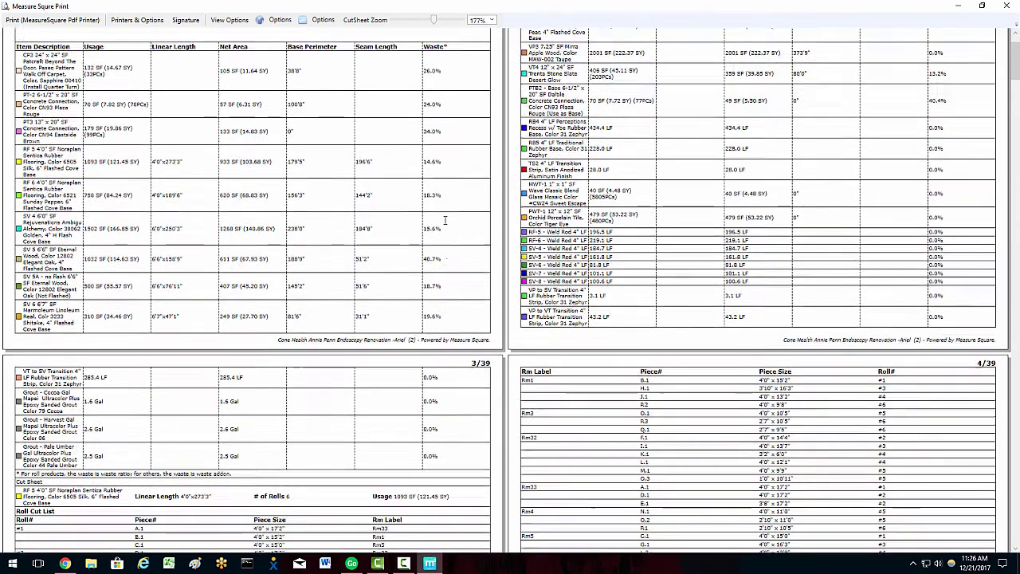
scroll(444, 224, down, 1)
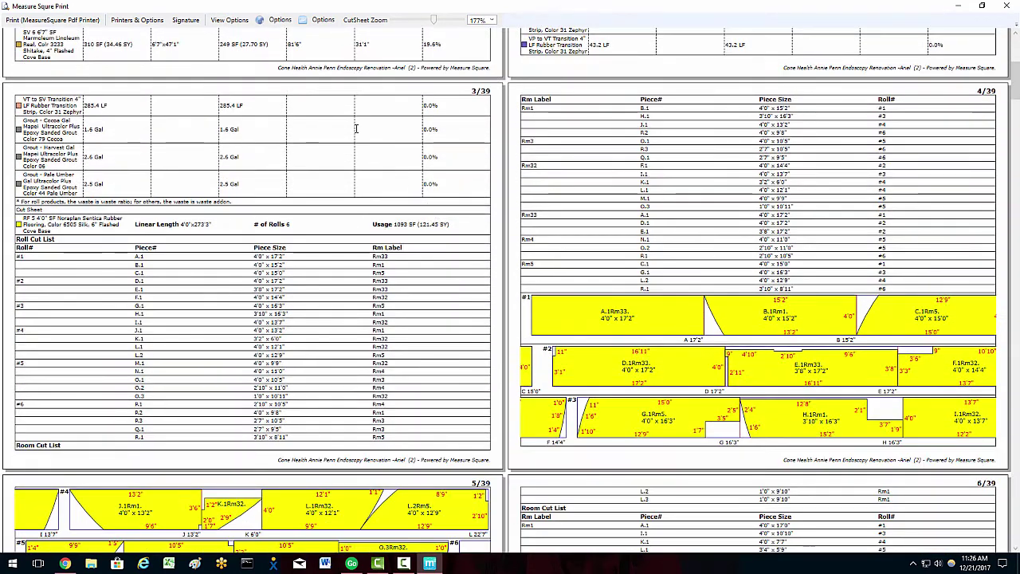
click(275, 21)
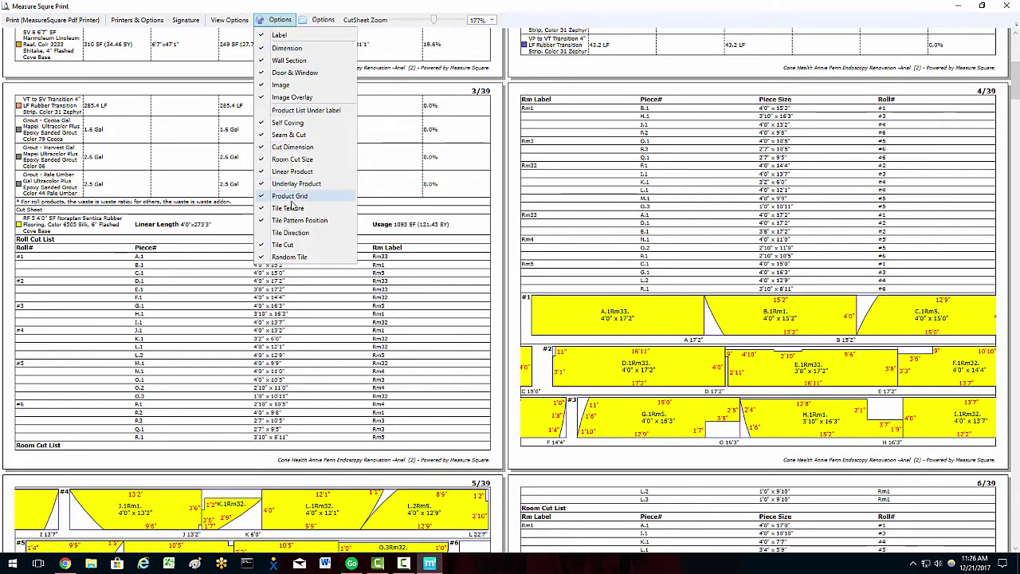
click(293, 196)
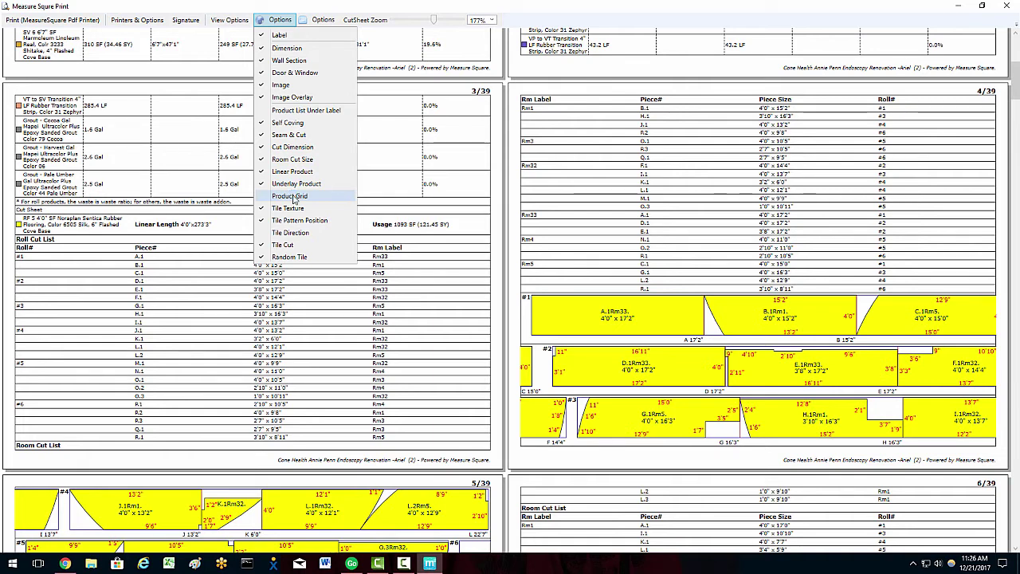
click(292, 196)
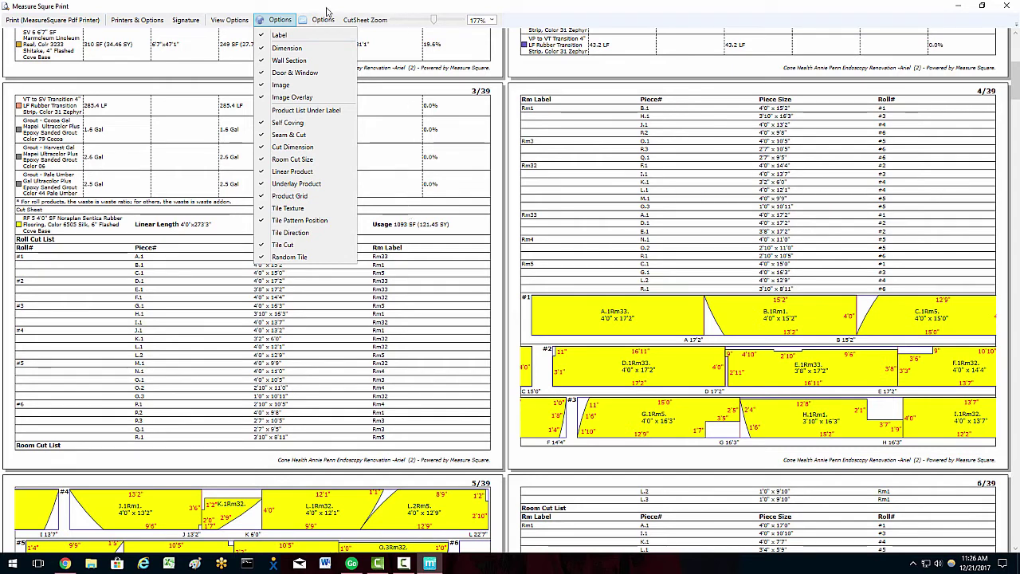
click(325, 18)
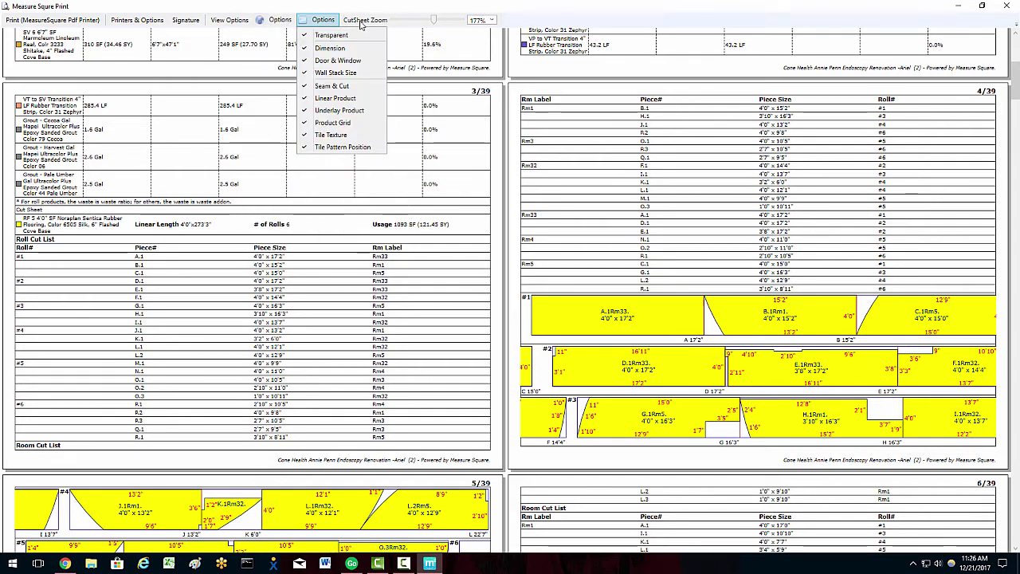
click(435, 21)
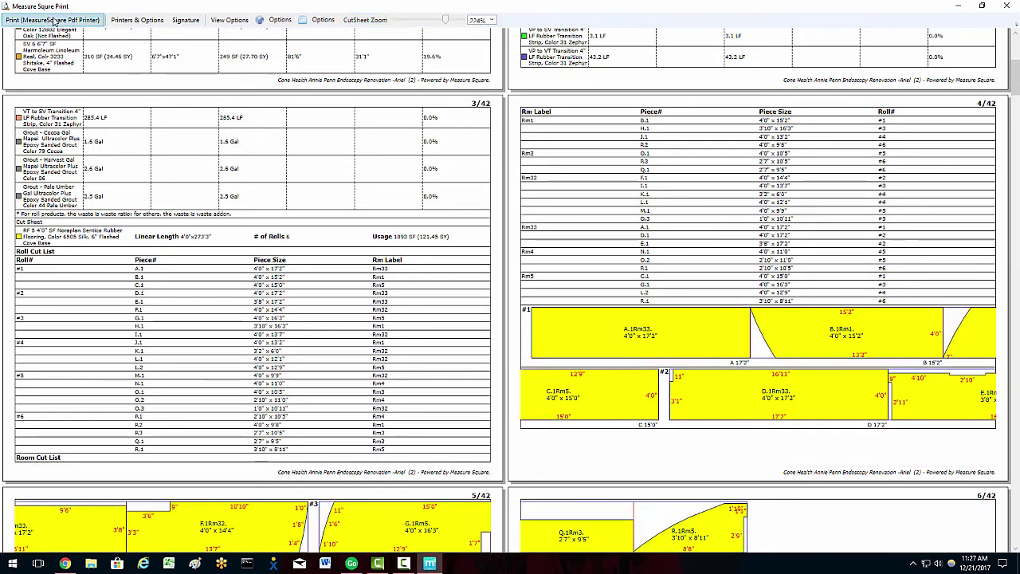
Raise the CutSheet Zoom to 224% and save the report as the PDF 'Video PDF'.
click(53, 20)
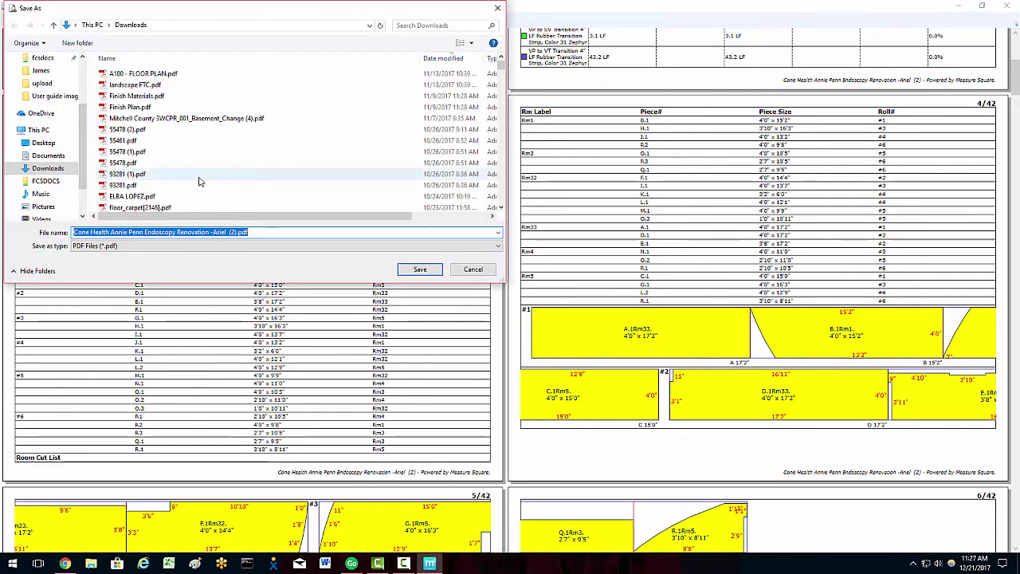
text(Video)
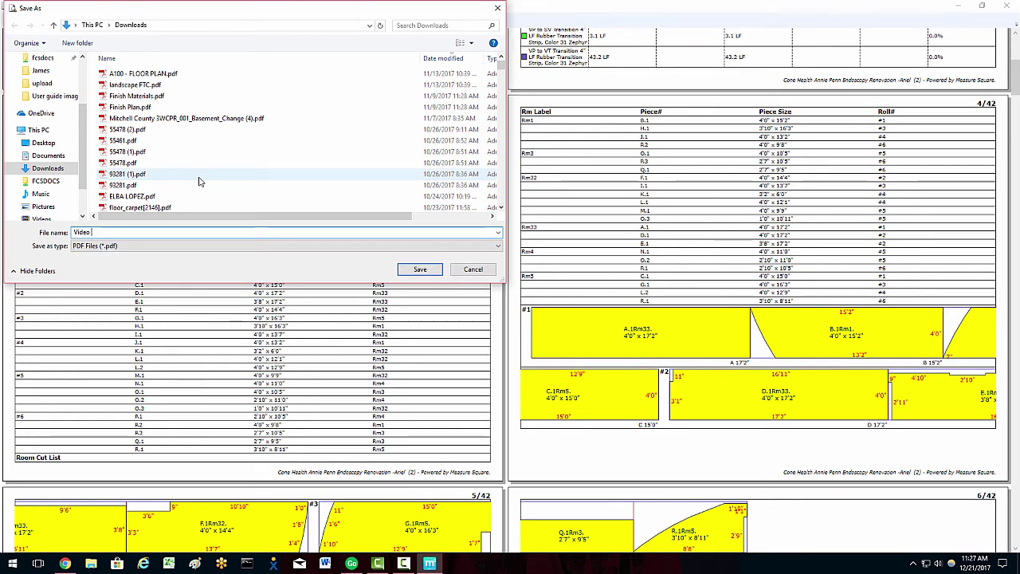
text( PDF)
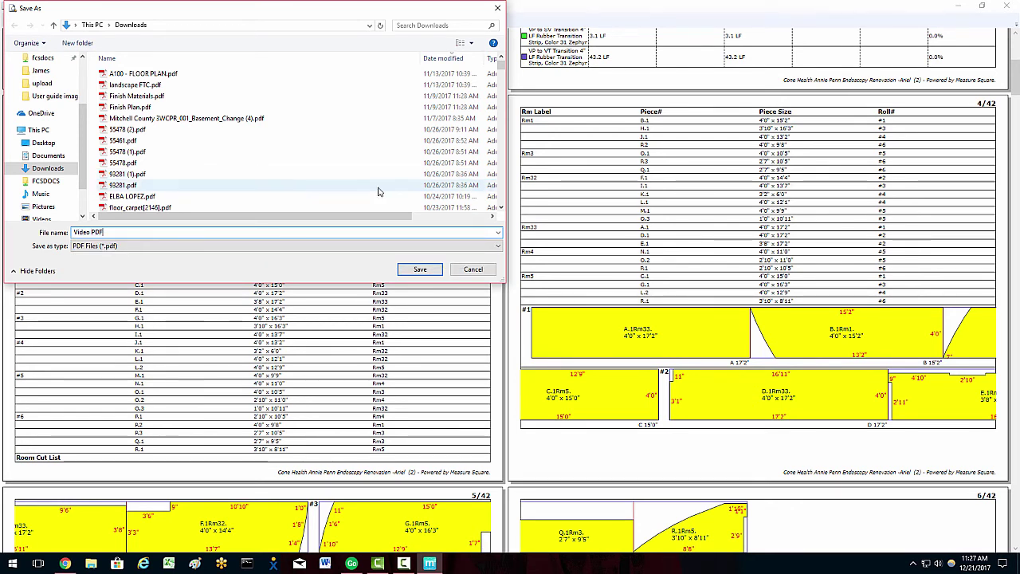
click(422, 270)
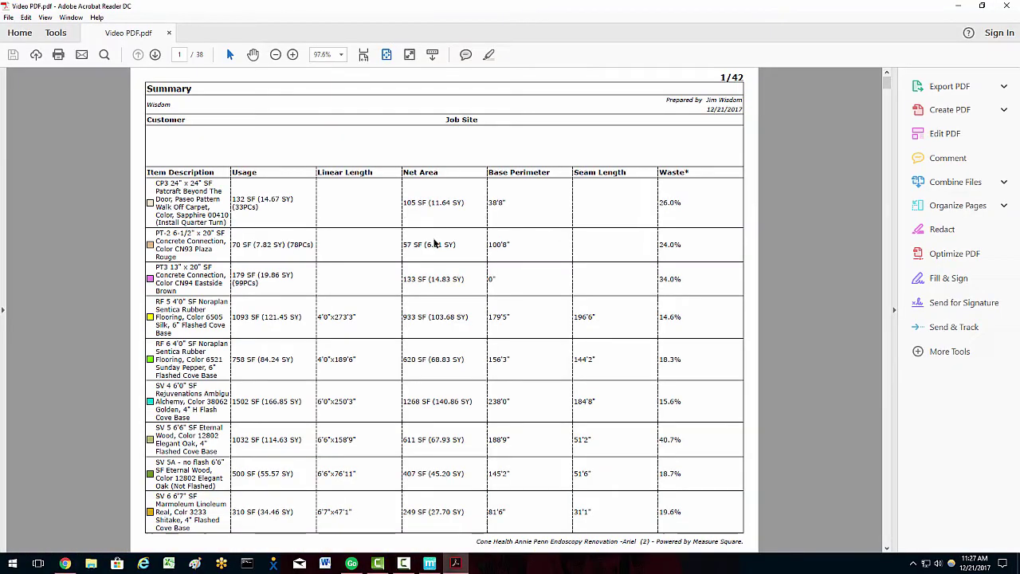
Scroll through Video PDF.pdf from the Summary table to the signed Proposal pages.
scroll(435, 243, down, 15)
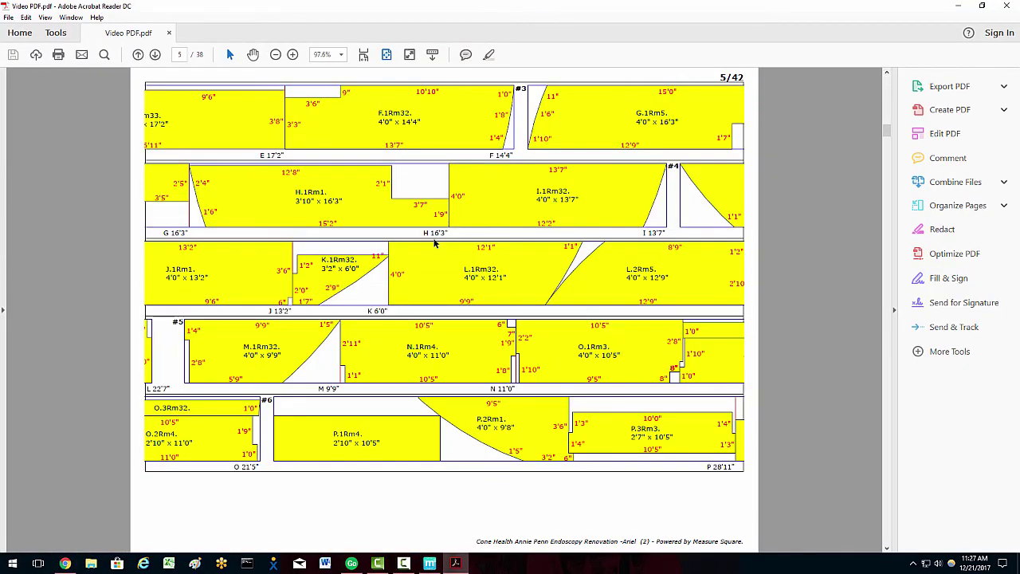
scroll(435, 247, down, 14)
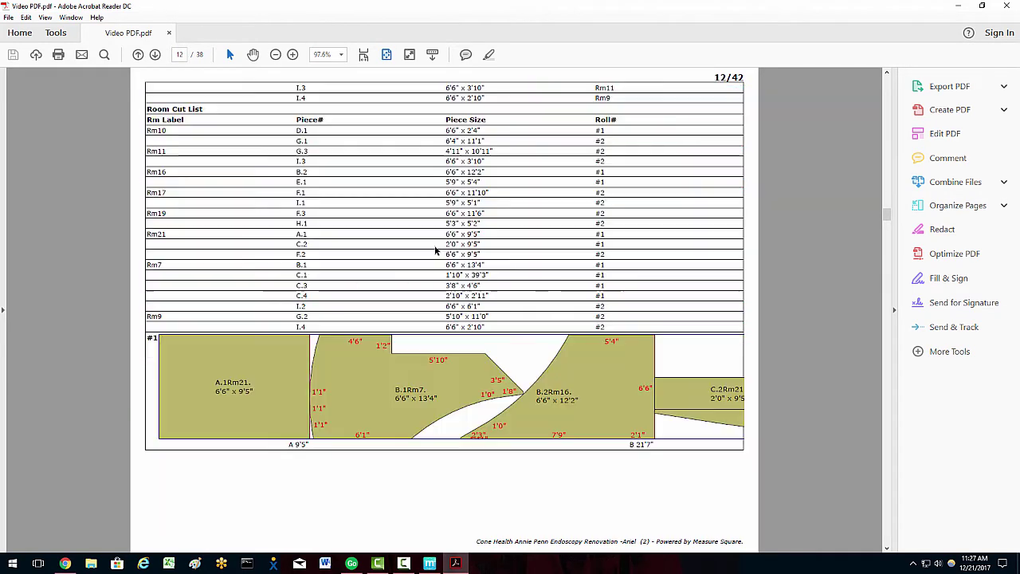
scroll(435, 250, down, 10)
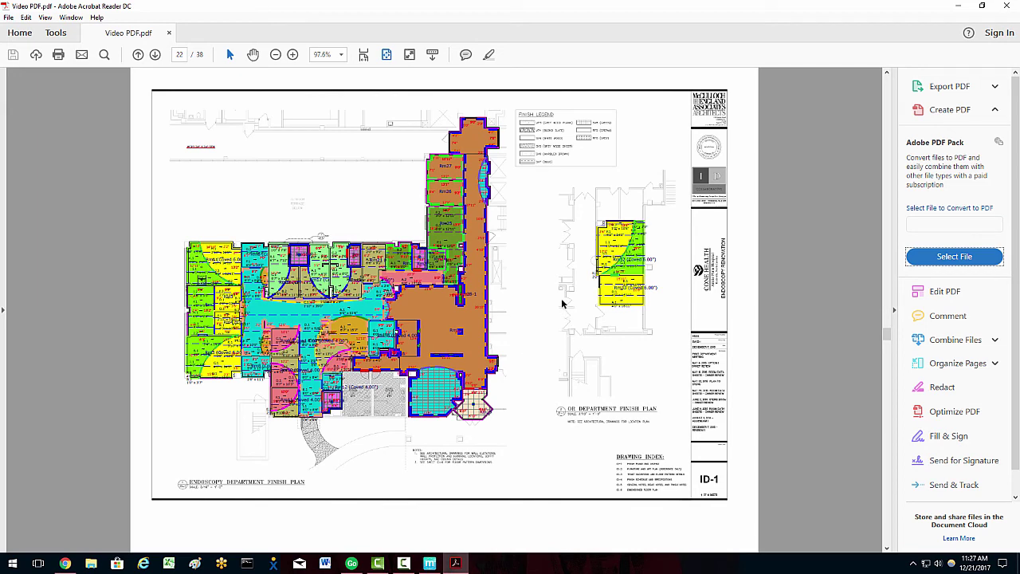
scroll(441, 336, down, 3)
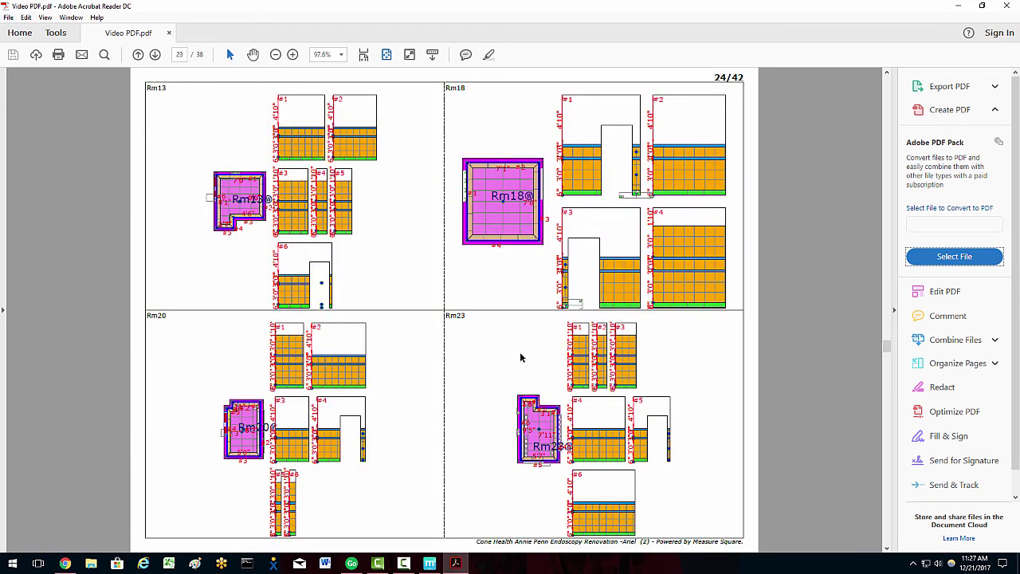
scroll(531, 358, down, 3)
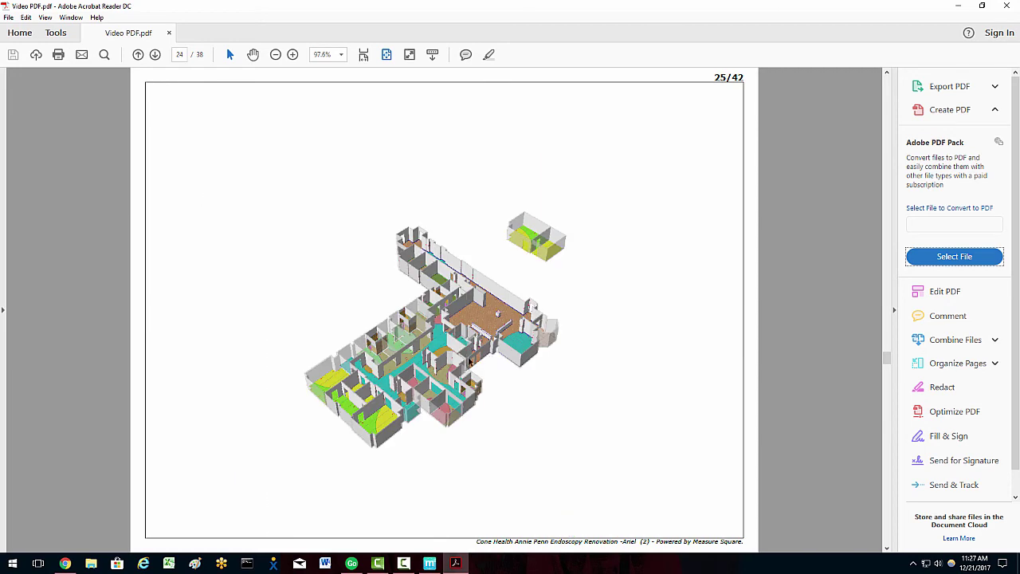
scroll(474, 363, down, 15)
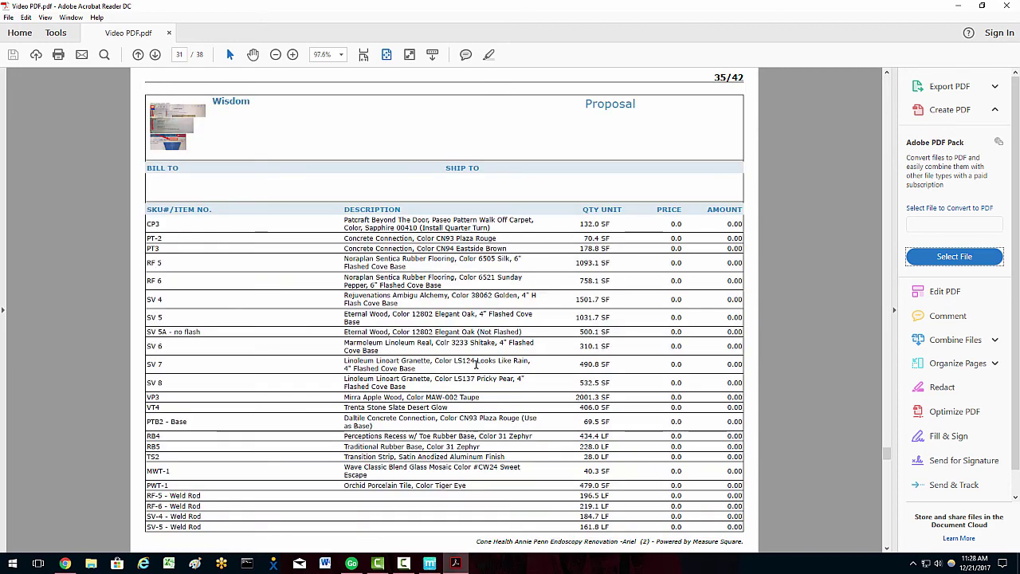
scroll(510, 358, down, 5)
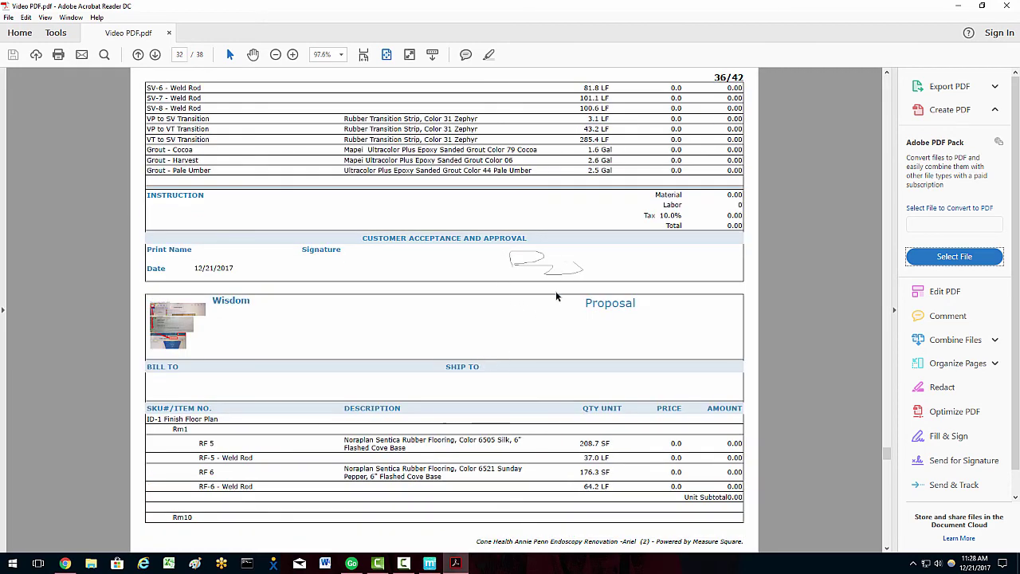